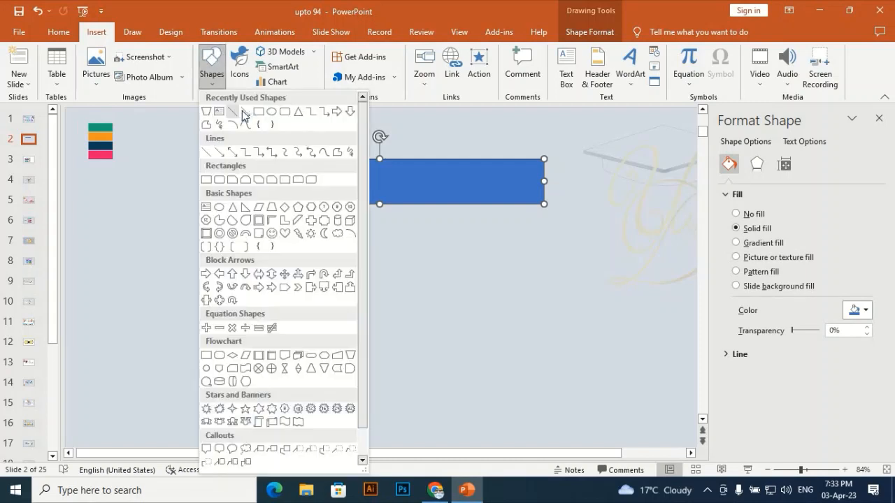
# Draw a rounded rectangle about 1.51" by 0.51" with fully rounded ends and tilt it across the blue bar's left end
pyautogui.click(286, 113)
pyautogui.moveTo(240, 255); pyautogui.dragTo(340, 291)
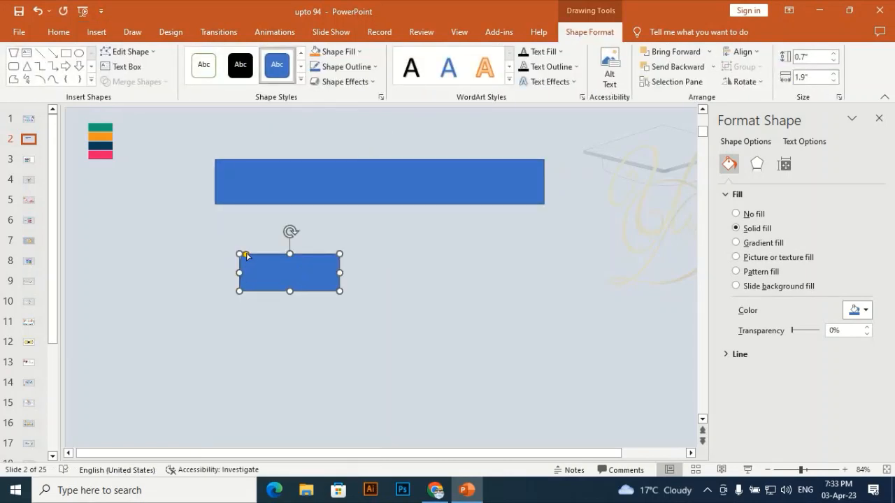
pyautogui.moveTo(246, 255); pyautogui.dragTo(288, 281)
pyautogui.moveTo(340, 267); pyautogui.dragTo(319, 268)
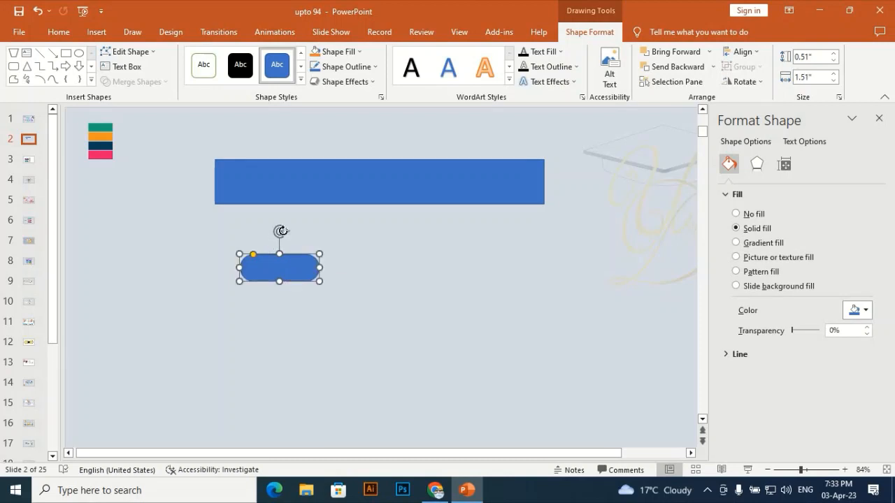
pyautogui.moveTo(282, 231); pyautogui.dragTo(312, 249)
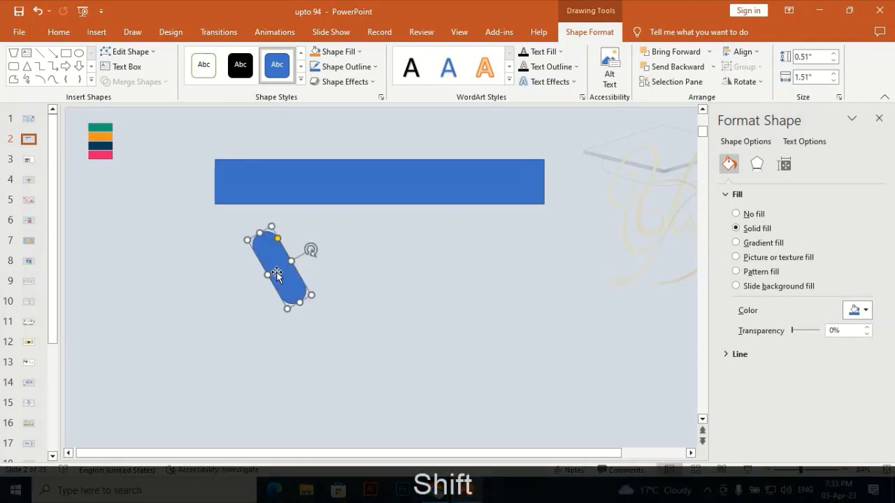
pyautogui.moveTo(242, 218); pyautogui.dragTo(251, 202)
# Remove the outline from both the tilted pill and the blue bar
pyautogui.keyDown('shift'); pyautogui.click(355, 199); pyautogui.keyUp('shift')
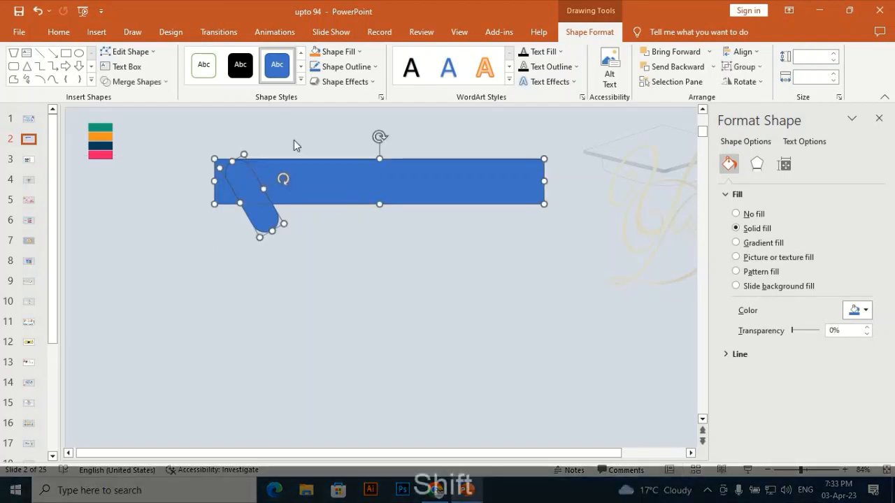
pyautogui.click(376, 70)
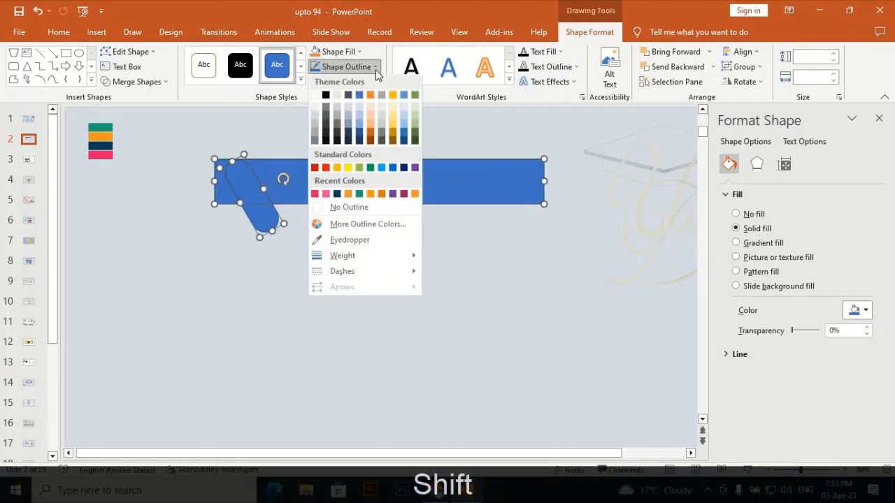
pyautogui.click(324, 209)
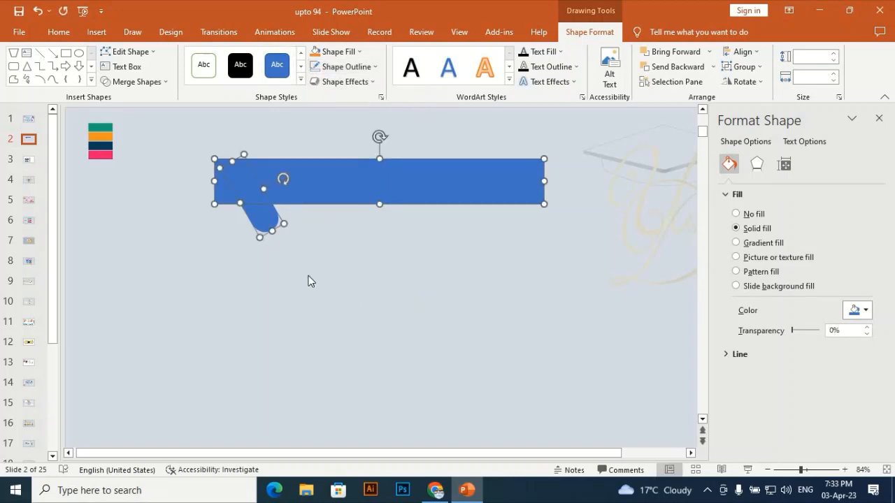
# Fill the tilted pill with the theme orange
pyautogui.click(298, 232)
pyautogui.click(268, 220)
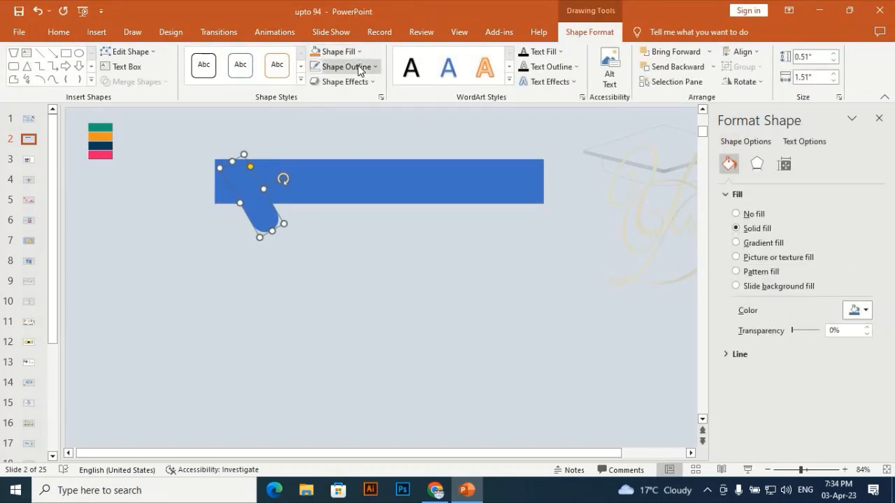
pyautogui.click(358, 53)
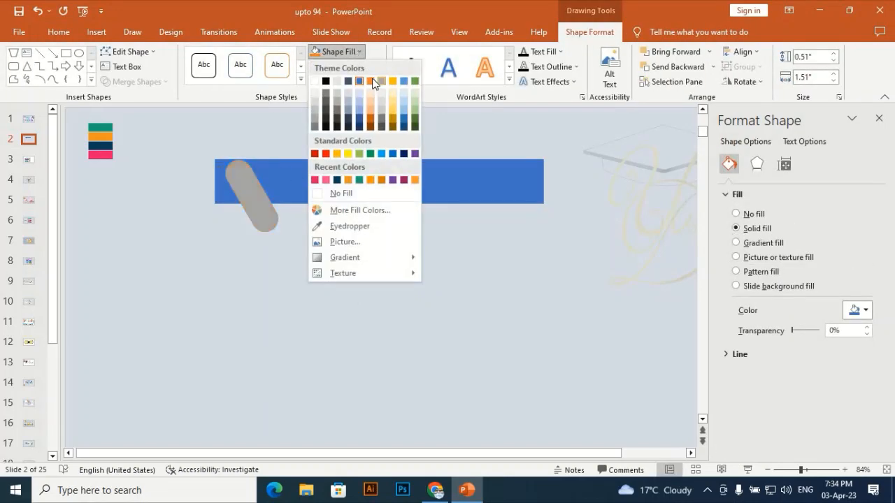
pyautogui.click(370, 82)
pyautogui.click(256, 291)
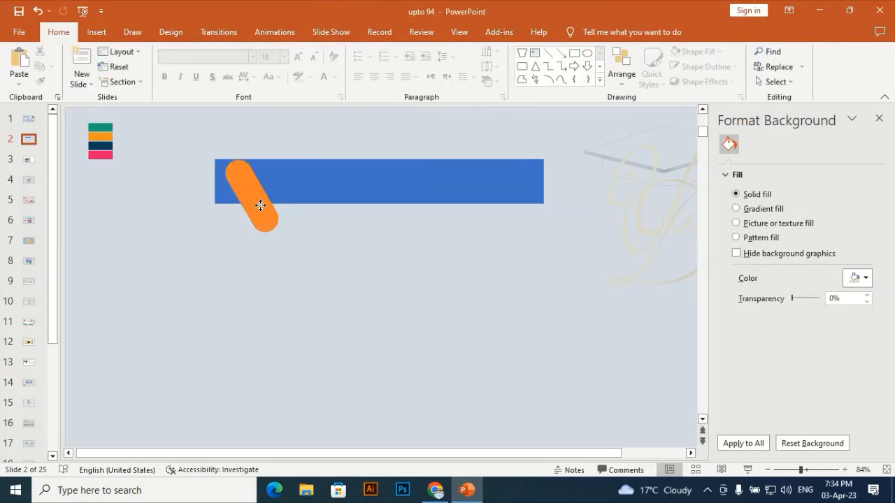
# Fine-tune the orange pill's position so its rounded top is flush with the blue bar's top edge near the left end
pyautogui.click(260, 204)
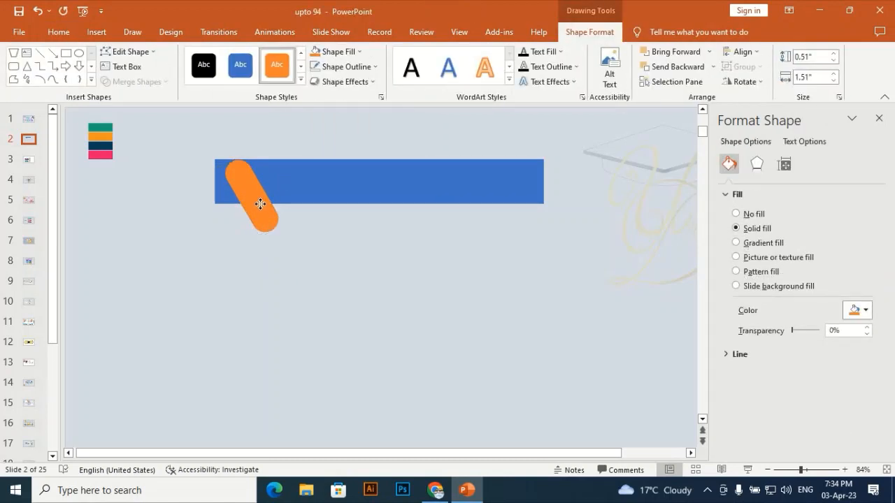
pyautogui.moveTo(260, 205); pyautogui.dragTo(260, 207)
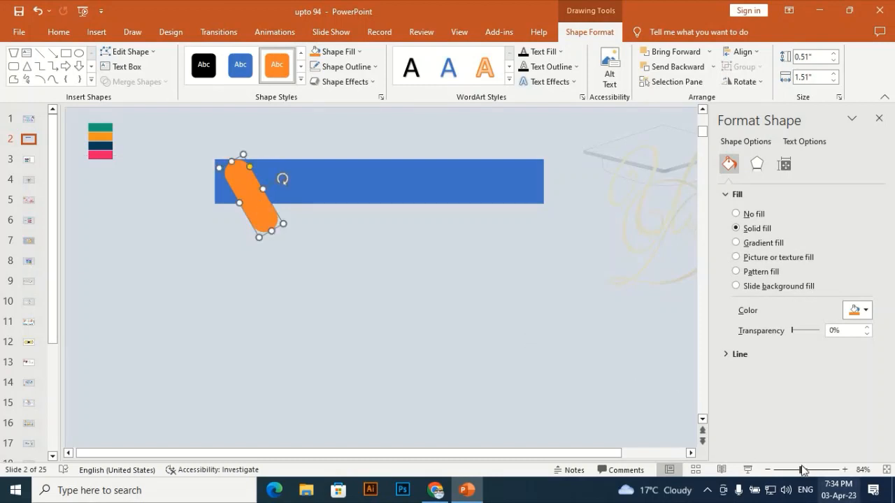
pyautogui.moveTo(801, 474); pyautogui.dragTo(824, 474)
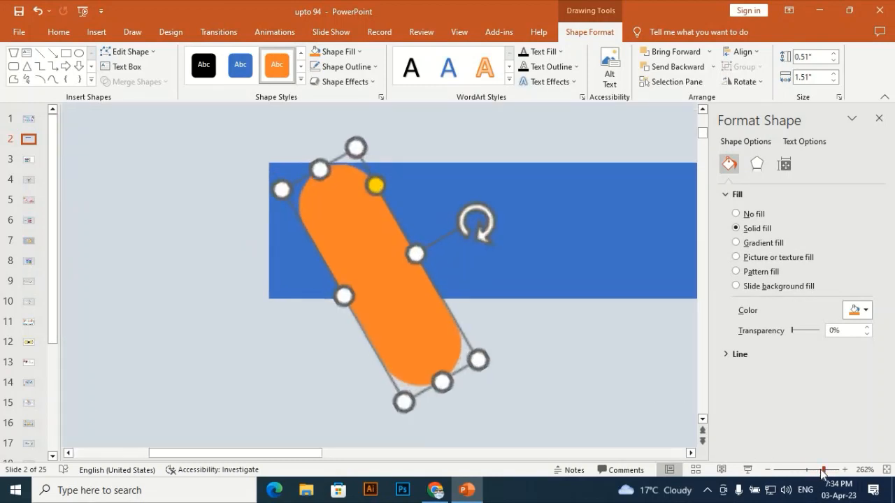
pyautogui.moveTo(352, 232); pyautogui.dragTo(340, 231)
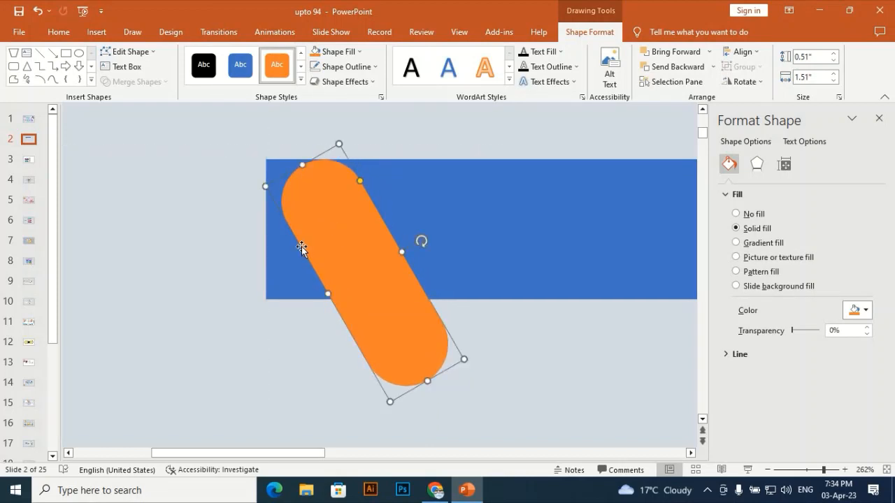
pyautogui.press('Up')
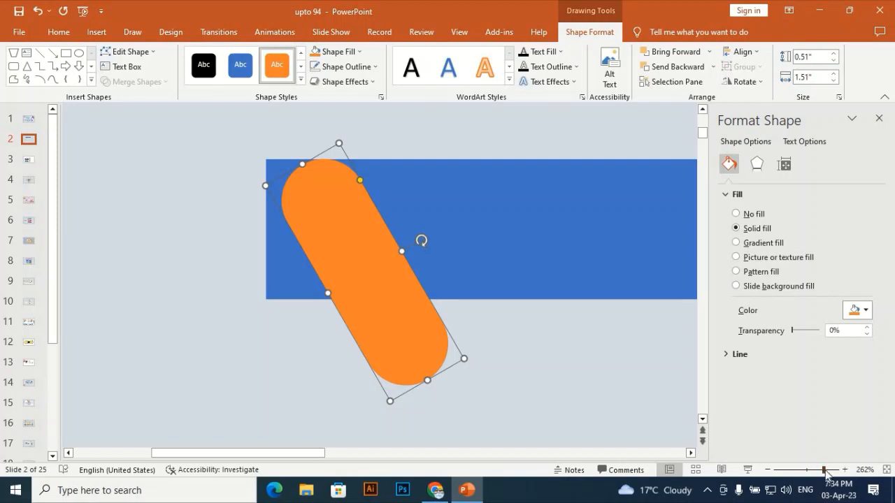
# Duplicate the orange pill, flip the copy horizontally and move it to the right of the original
pyautogui.hotkey('ctrl', 'd')
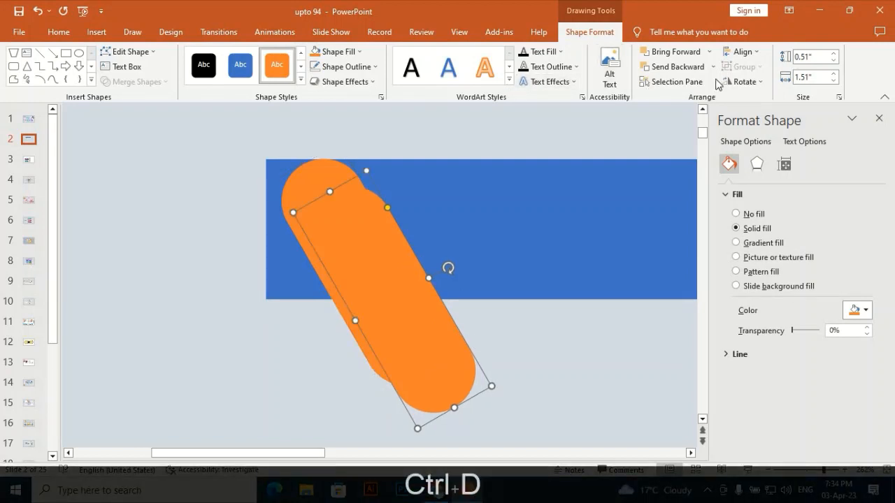
pyautogui.click(747, 82)
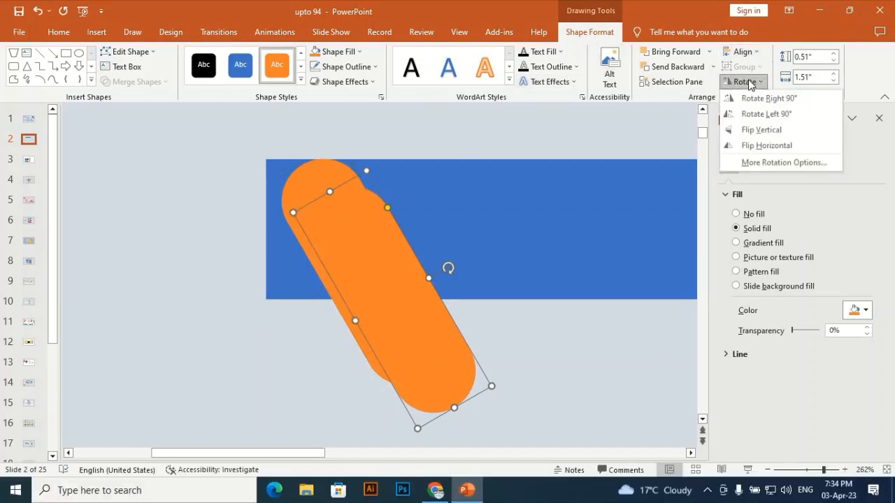
pyautogui.click(778, 146)
pyautogui.moveTo(437, 217); pyautogui.dragTo(645, 180)
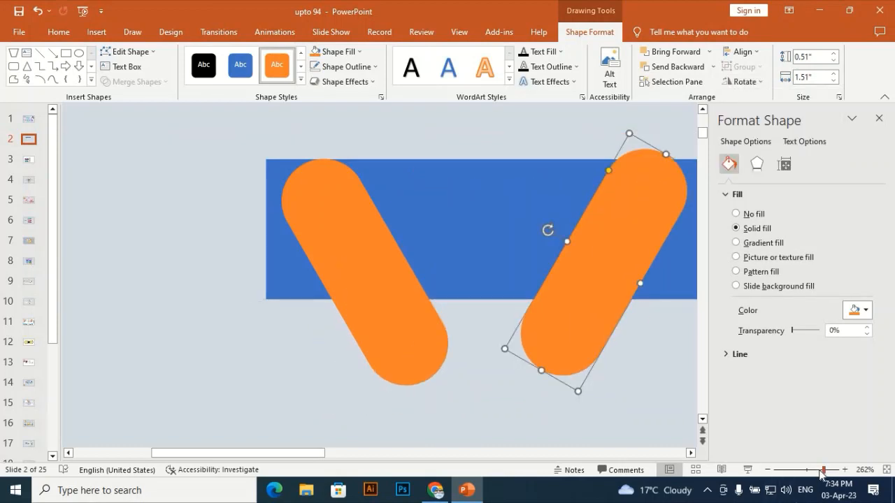
# Move the mirrored pill to the blue bar's right end, level with the left pill
pyautogui.moveTo(825, 470); pyautogui.dragTo(809, 470)
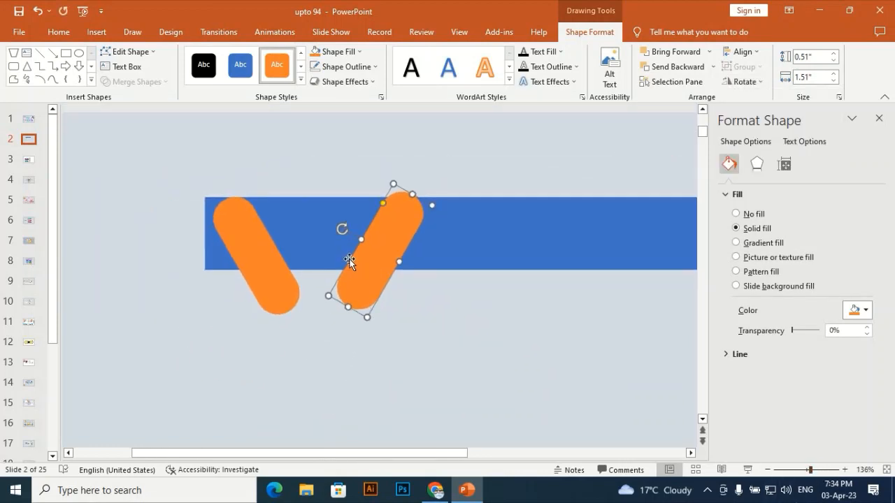
pyautogui.moveTo(439, 268); pyautogui.dragTo(693, 277)
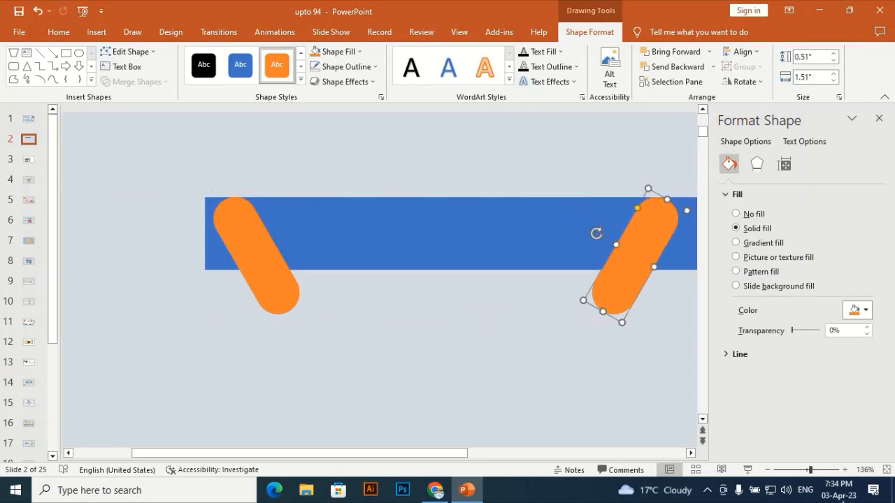
pyautogui.moveTo(810, 471); pyautogui.dragTo(801, 472)
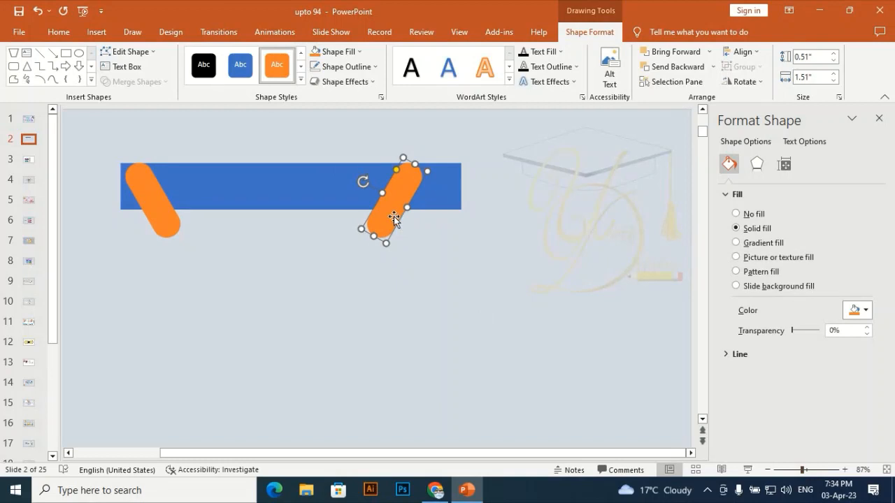
pyautogui.moveTo(393, 216); pyautogui.dragTo(424, 219)
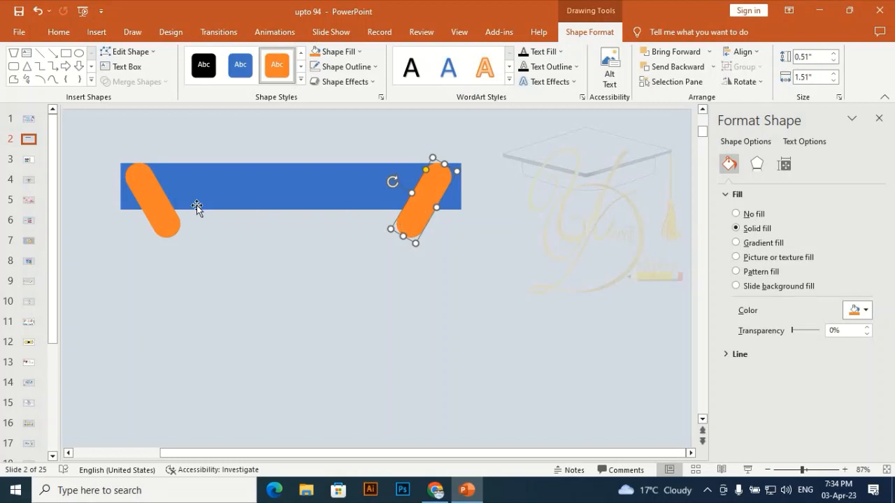
# Duplicate both orange pills together and move the copies above the bar, clear of the other shapes
pyautogui.click(167, 207)
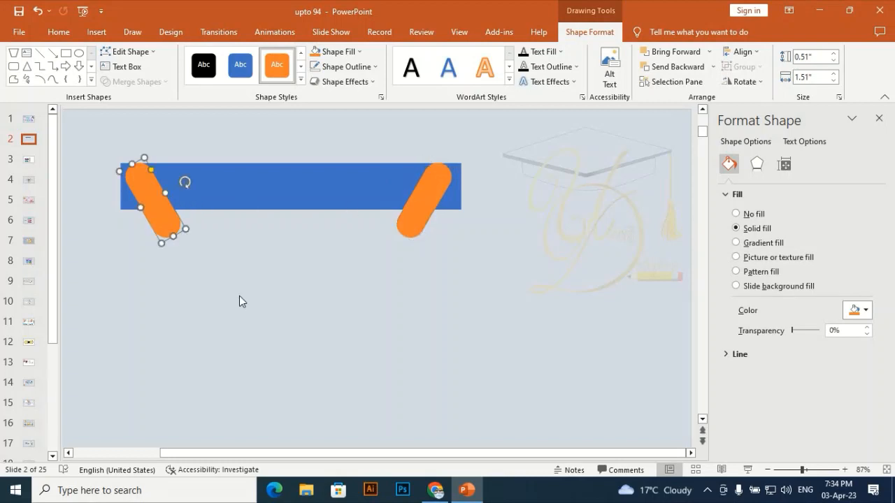
pyautogui.keyDown('shift'); pyautogui.click(420, 210); pyautogui.keyUp('shift')
pyautogui.hotkey('ctrl', 'shift', 'd')
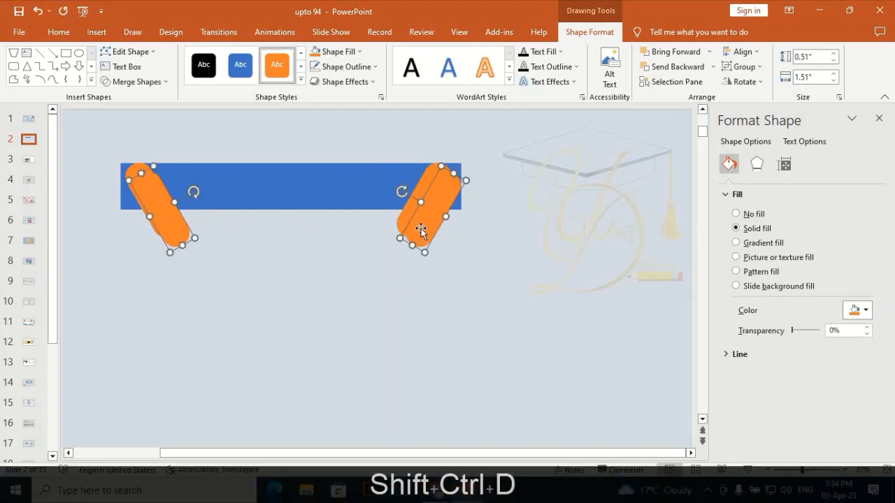
pyautogui.moveTo(421, 231); pyautogui.dragTo(574, 135)
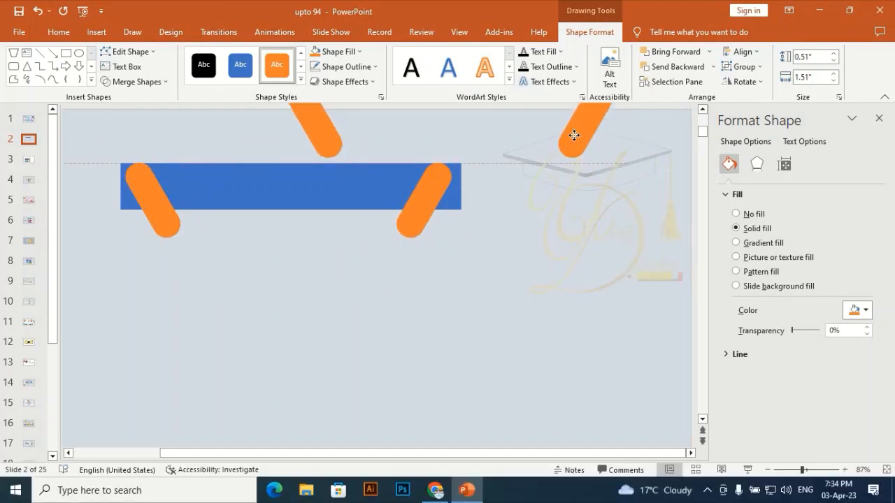
pyautogui.click(571, 227)
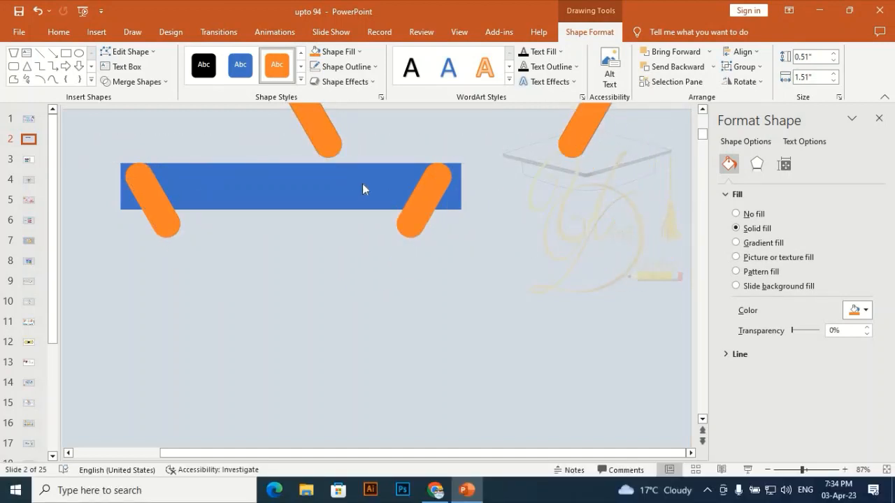
# Fragment the blue bar with its two overlapping pills and delete every piece except the bar's central section
pyautogui.click(211, 183)
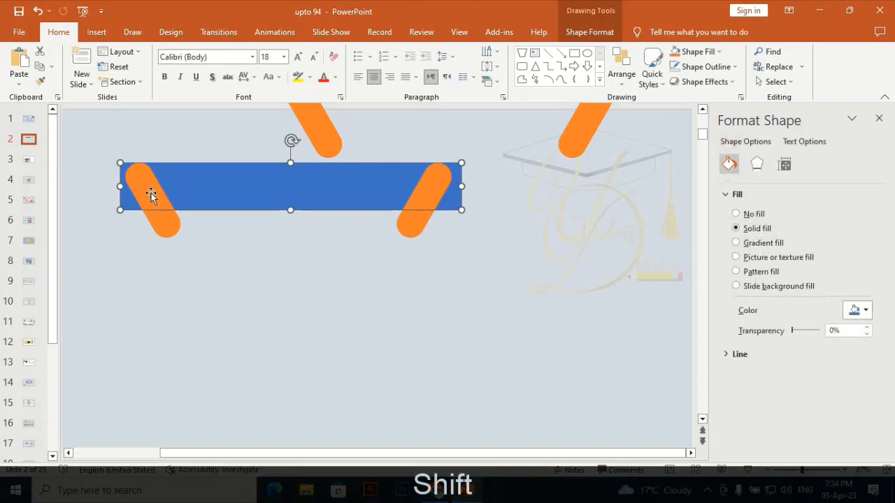
pyautogui.keyDown('shift'); pyautogui.click(153, 197); pyautogui.keyUp('shift')
pyautogui.keyDown('shift'); pyautogui.click(430, 197); pyautogui.keyUp('shift')
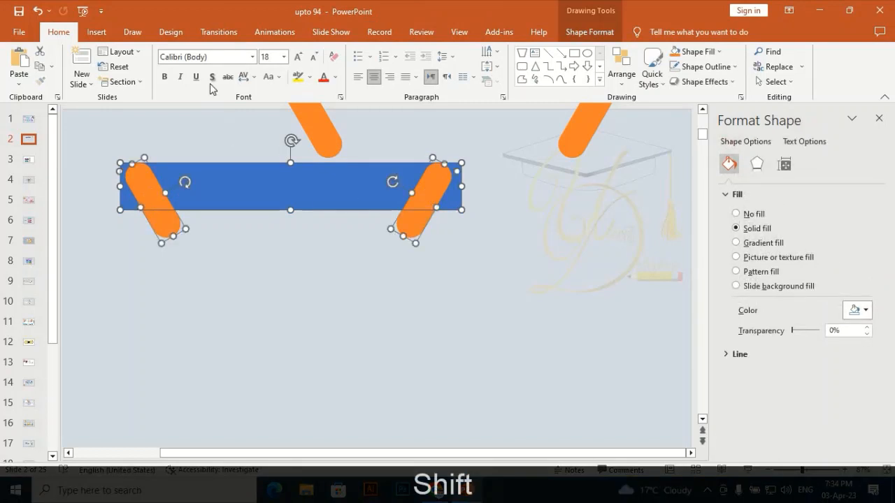
pyautogui.click(97, 33)
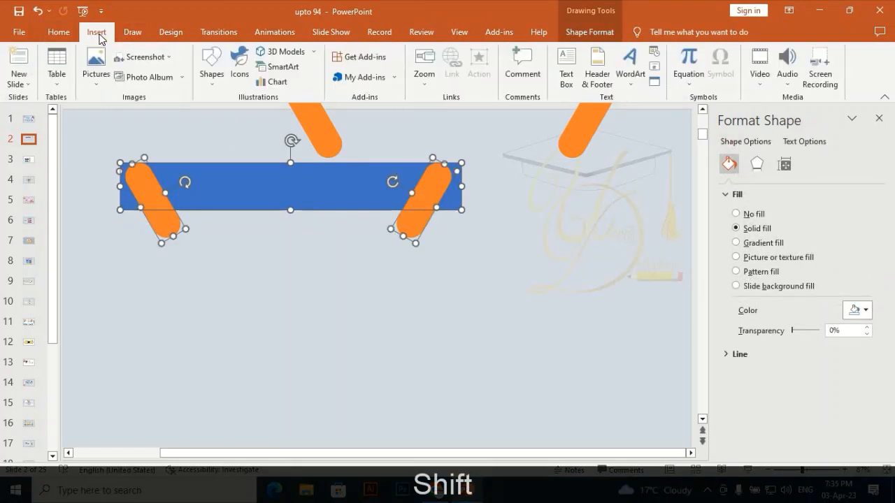
pyautogui.click(590, 32)
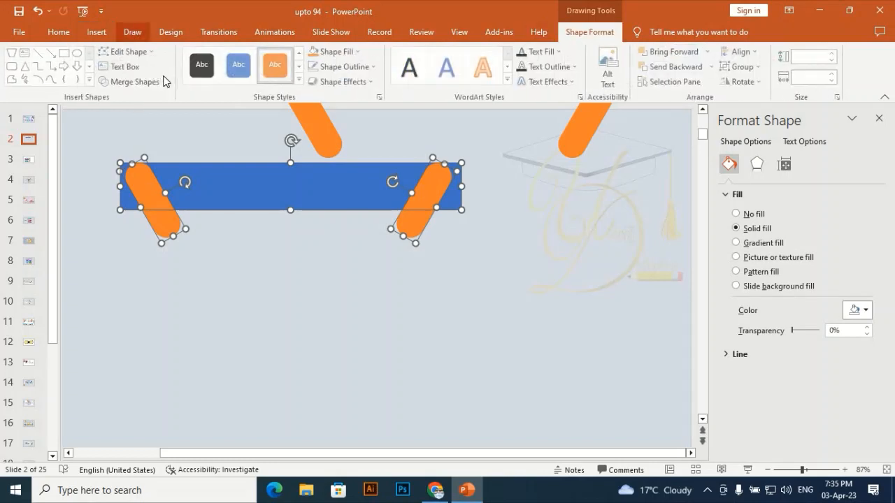
pyautogui.click(136, 82)
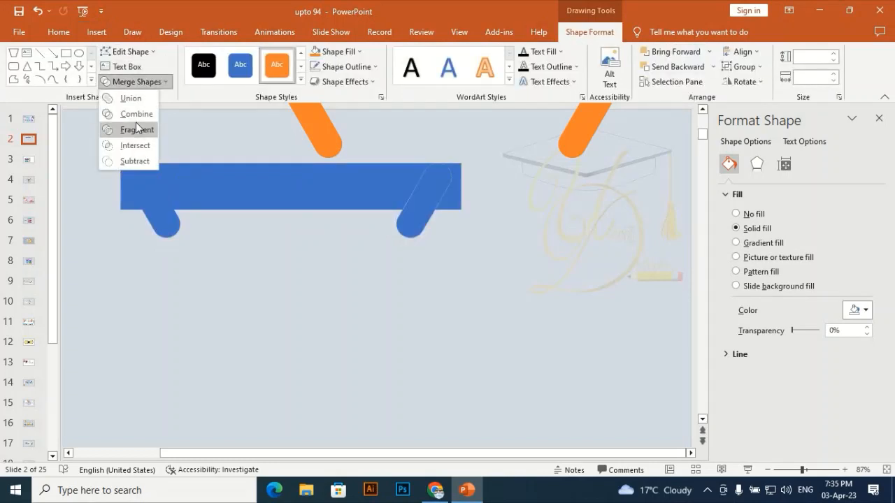
pyautogui.click(135, 123)
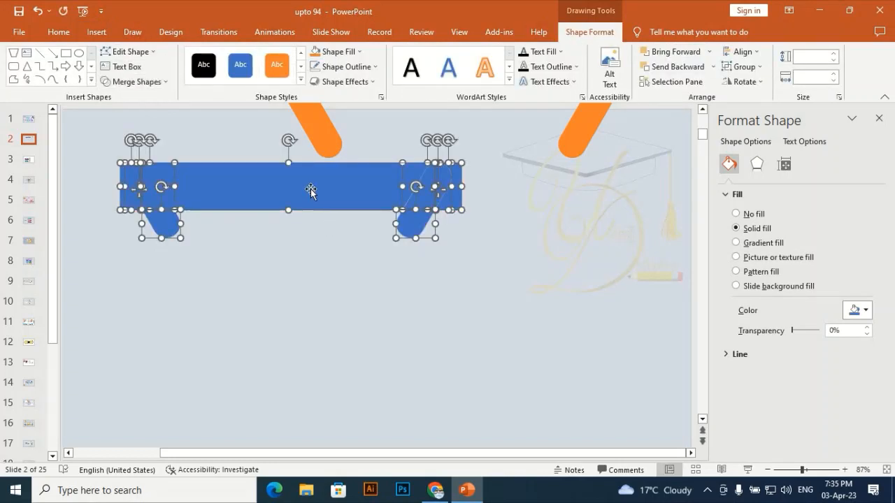
pyautogui.keyDown('shift'); pyautogui.click(311, 191); pyautogui.keyUp('shift')
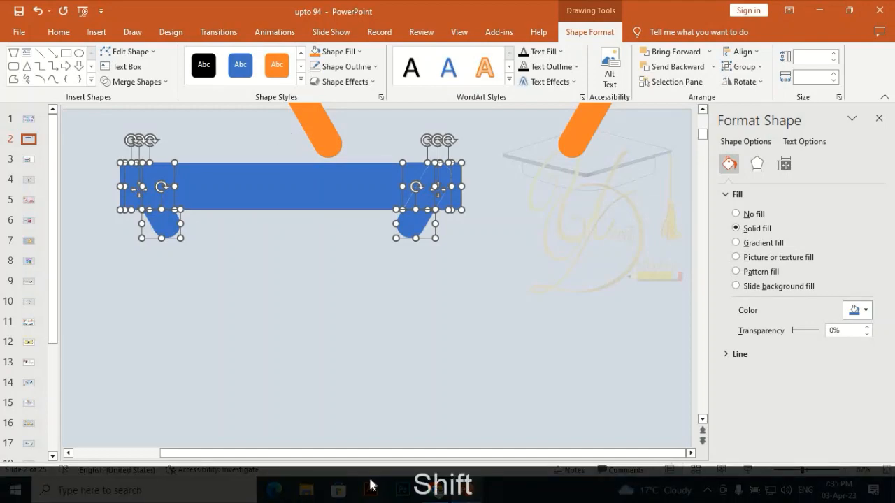
pyautogui.press('Delete')
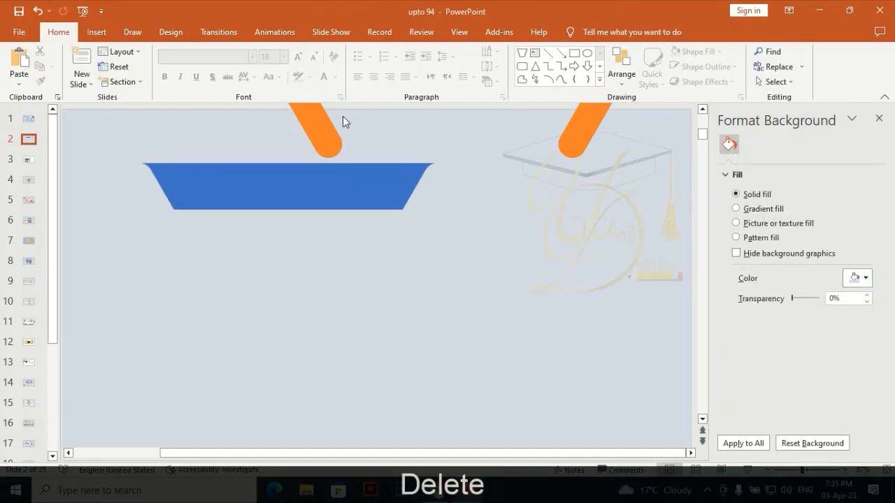
# Move the two spare orange pills against the slanted left and right ends of the cut blue bar
pyautogui.moveTo(323, 127); pyautogui.dragTo(164, 206)
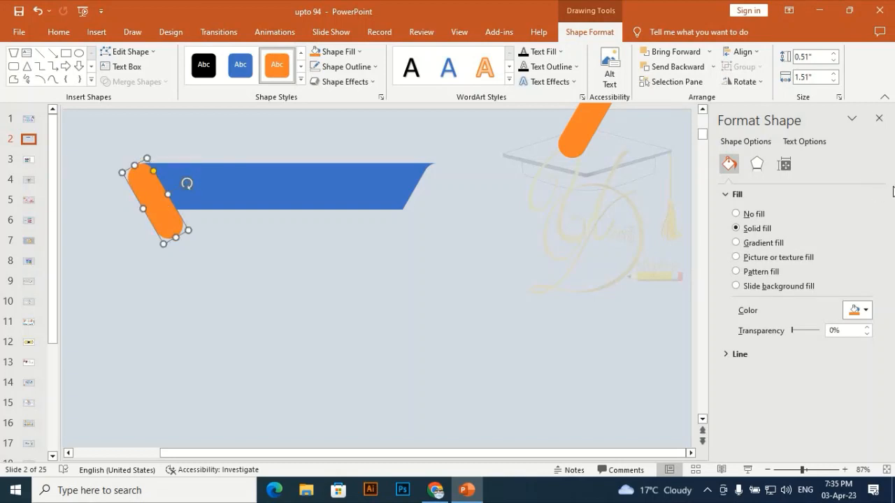
pyautogui.moveTo(586, 127); pyautogui.dragTo(417, 208)
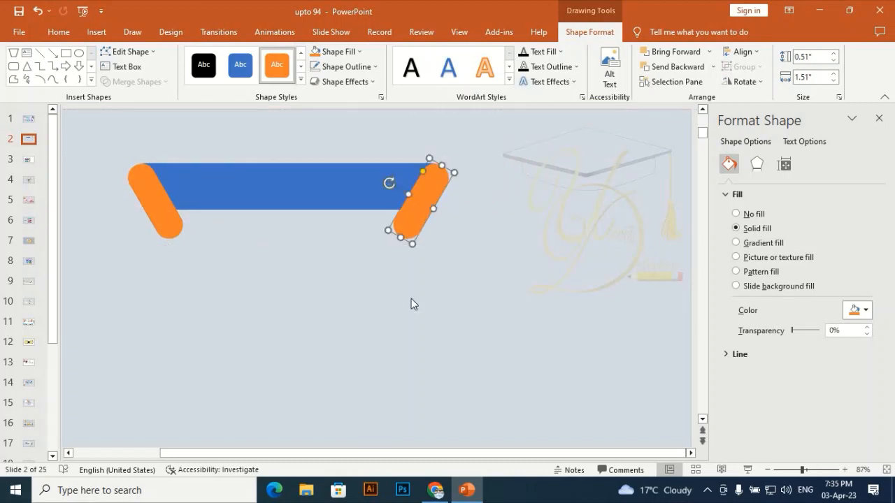
# Shorten both orange pills from their lower ends so they reach only slightly below the blue bar at matching lengths
pyautogui.click(344, 253)
pyautogui.click(405, 234)
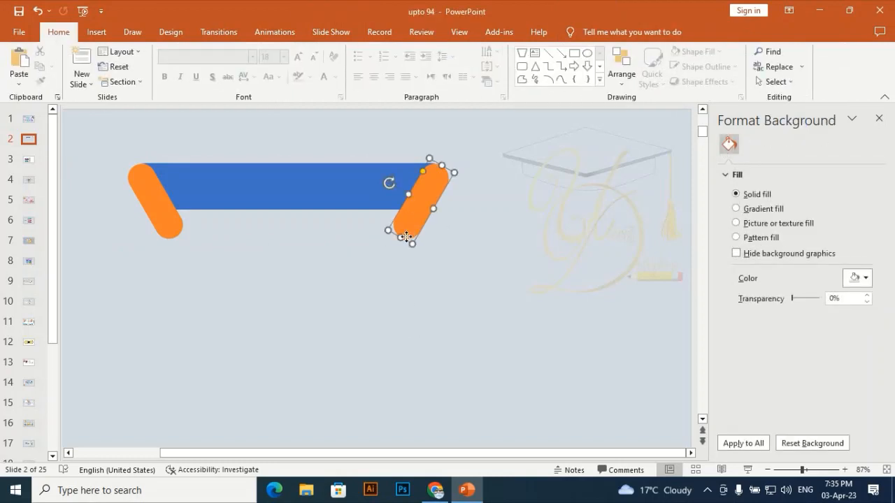
pyautogui.moveTo(401, 239); pyautogui.dragTo(402, 227)
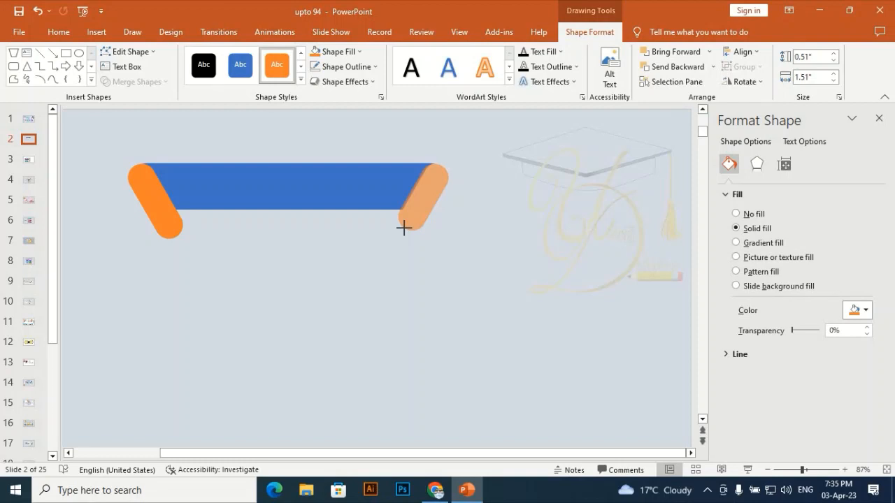
pyautogui.moveTo(404, 227); pyautogui.dragTo(405, 228)
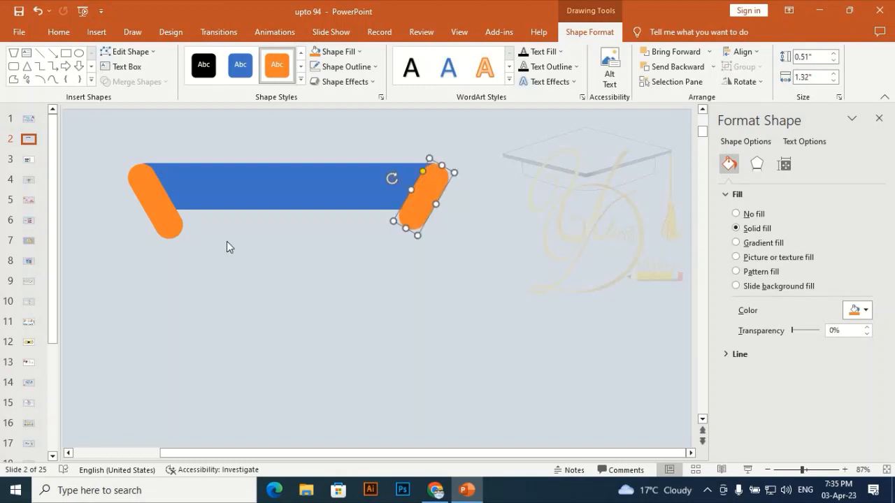
pyautogui.click(160, 218)
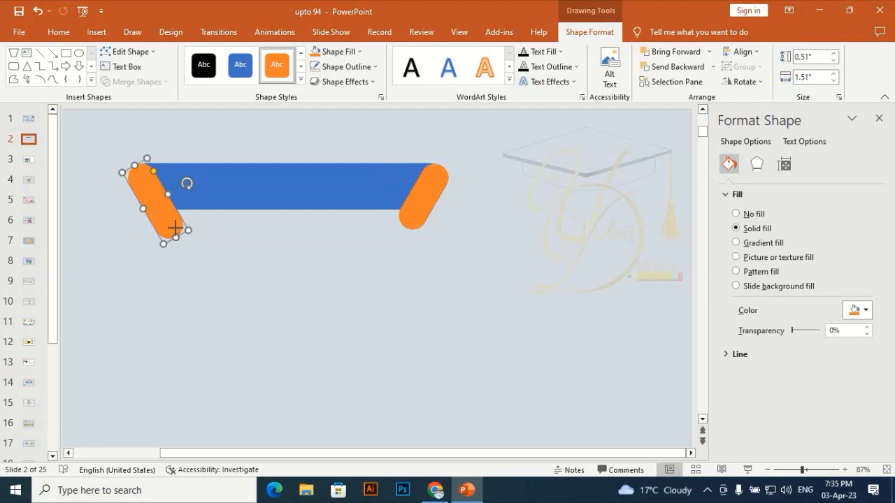
pyautogui.moveTo(175, 227); pyautogui.dragTo(169, 217)
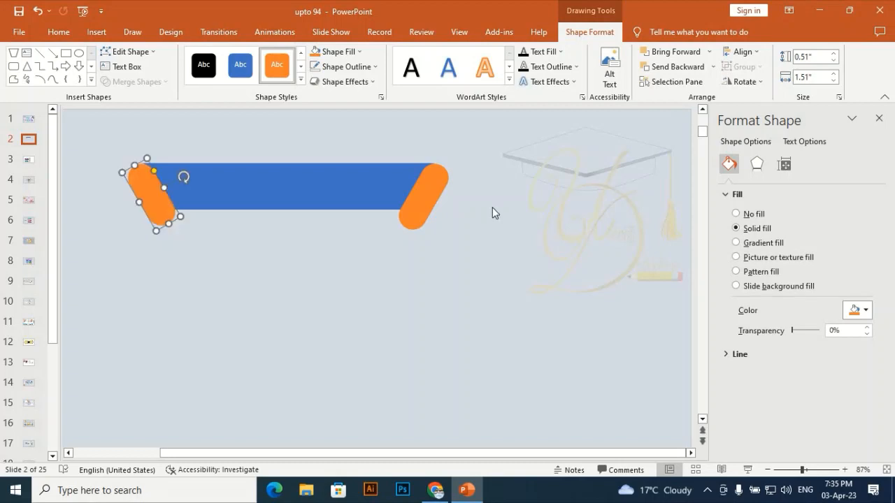
pyautogui.click(432, 205)
pyautogui.moveTo(402, 227); pyautogui.dragTo(397, 246)
pyautogui.click(392, 254)
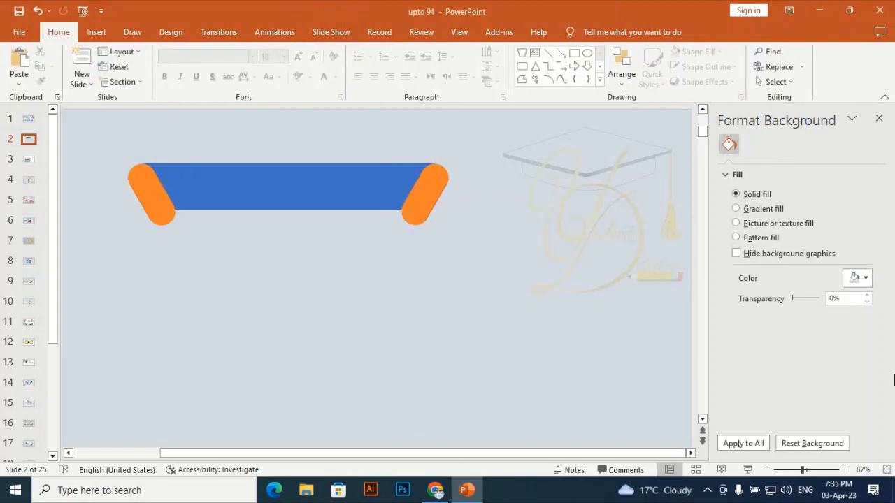
# Select the blue bar between the two orange pills
pyautogui.click(795, 471)
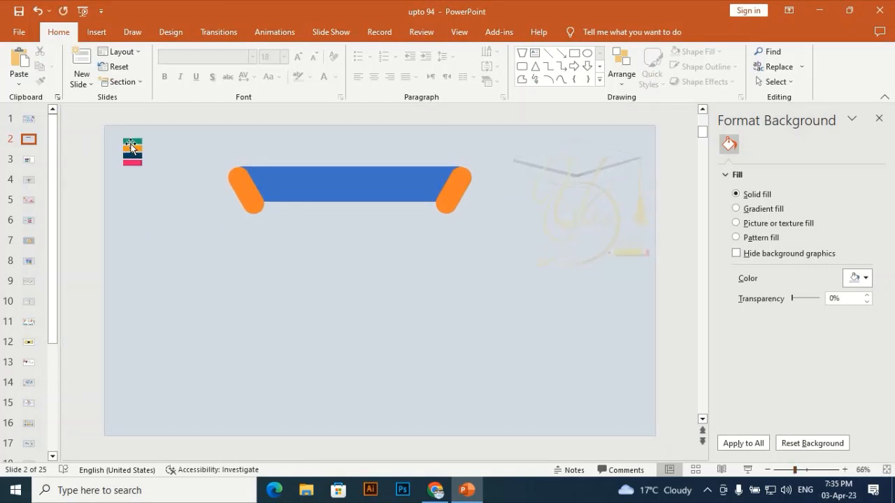
pyautogui.click(334, 191)
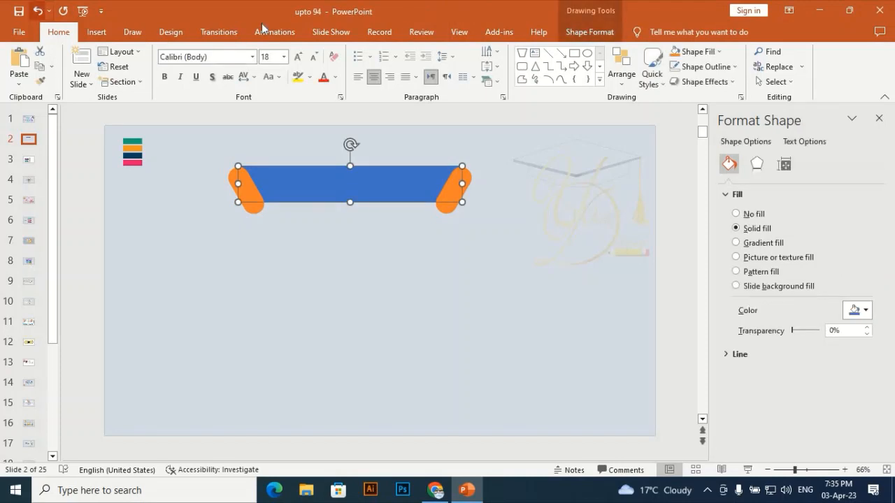
pyautogui.click(97, 35)
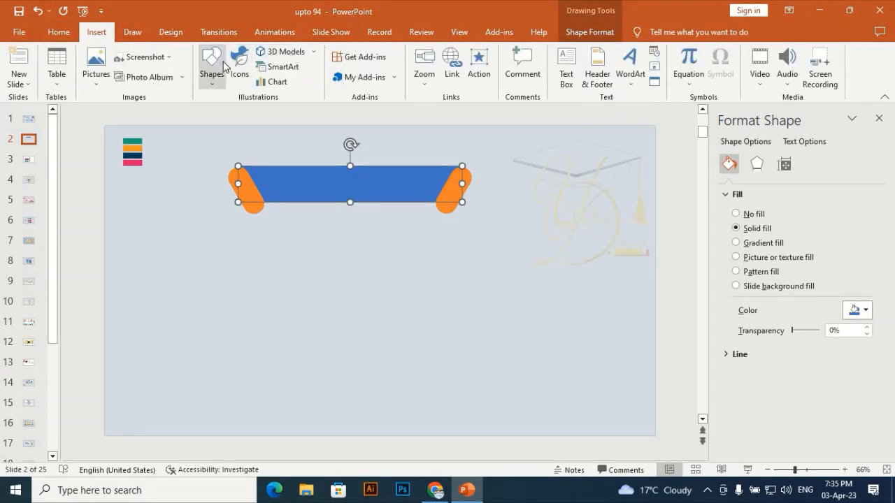
pyautogui.click(224, 66)
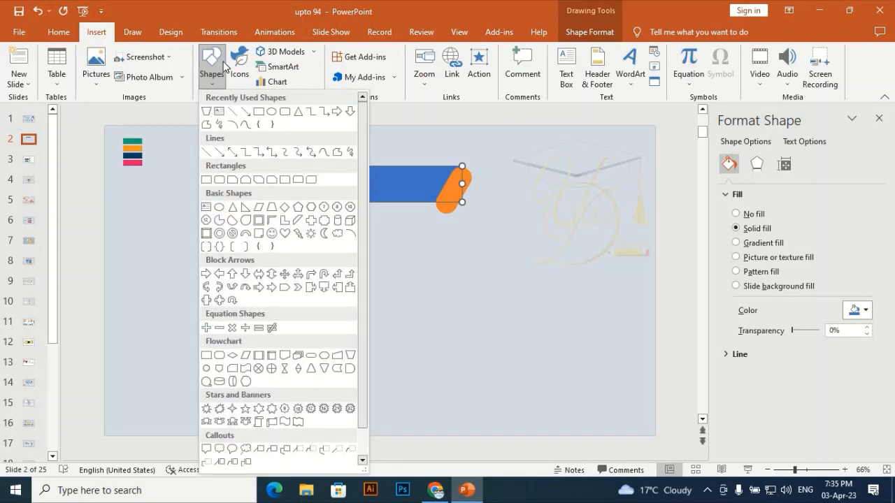
pyautogui.click(616, 33)
pyautogui.click(338, 53)
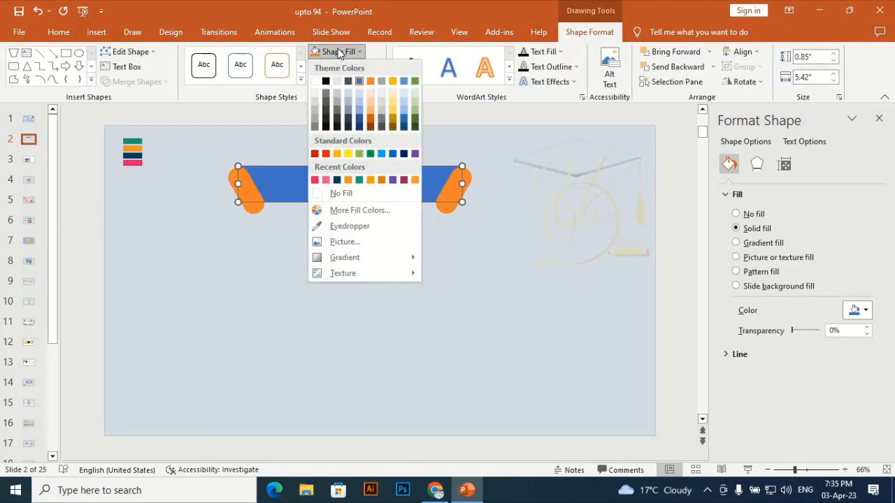
pyautogui.press('Escape')
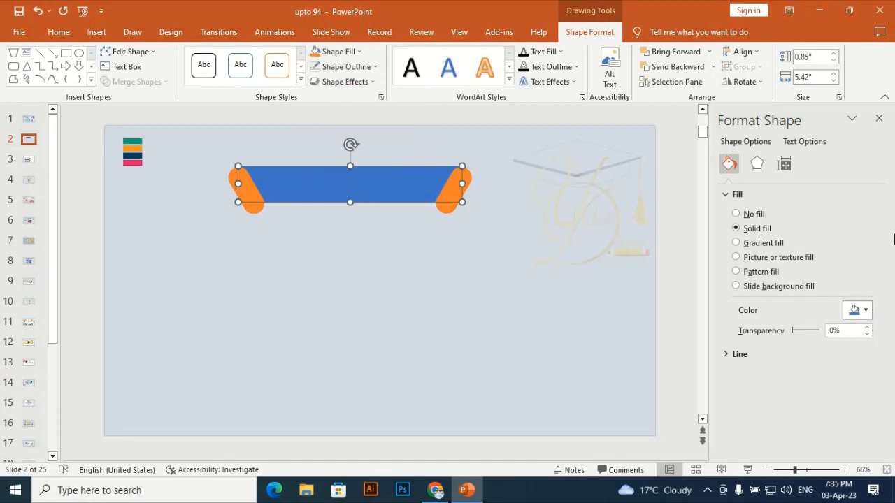
# Give the blue bar a linear gradient fill and color its first stop with the green sampled from the slide's color swatches
pyautogui.click(762, 244)
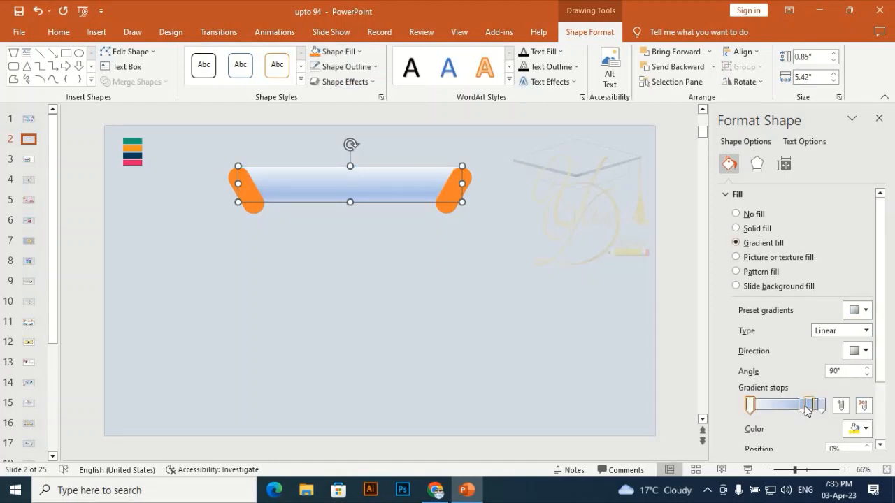
pyautogui.moveTo(800, 411); pyautogui.dragTo(767, 412)
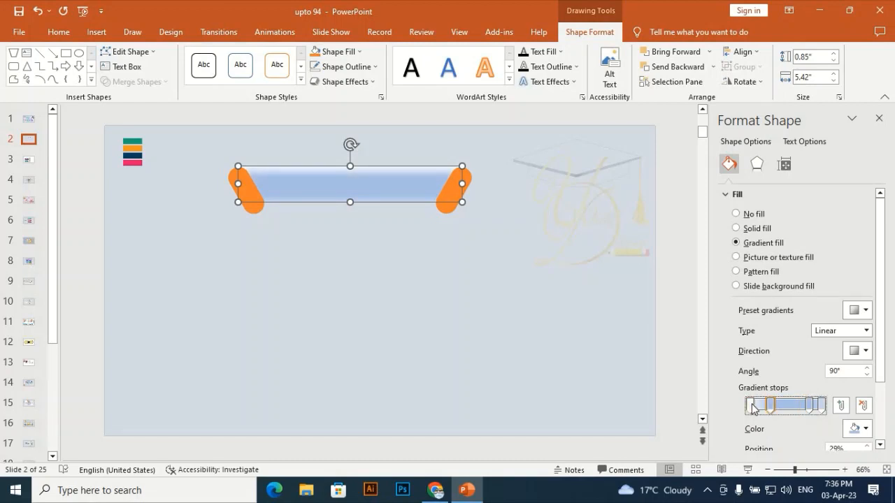
pyautogui.click(753, 408)
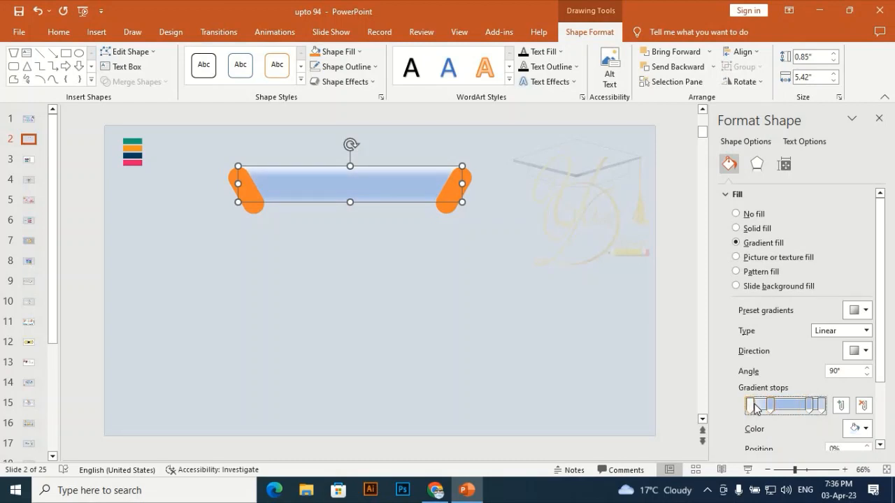
pyautogui.click(864, 429)
pyautogui.click(814, 411)
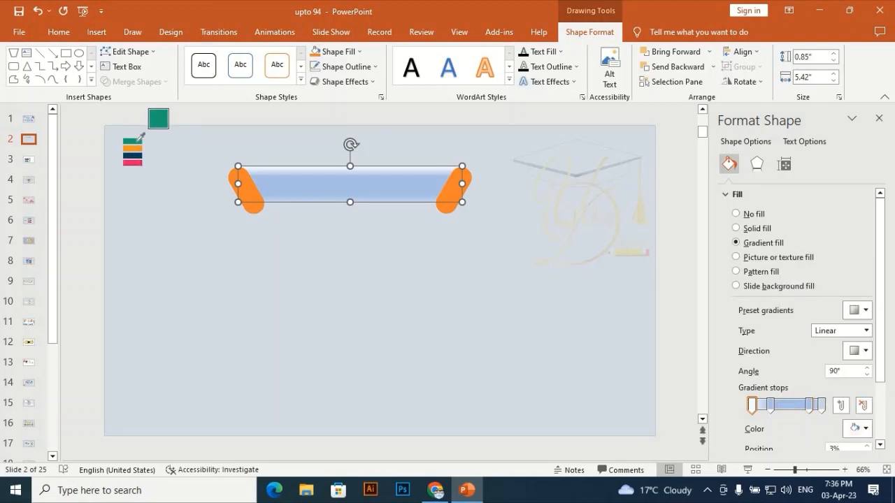
pyautogui.click(133, 141)
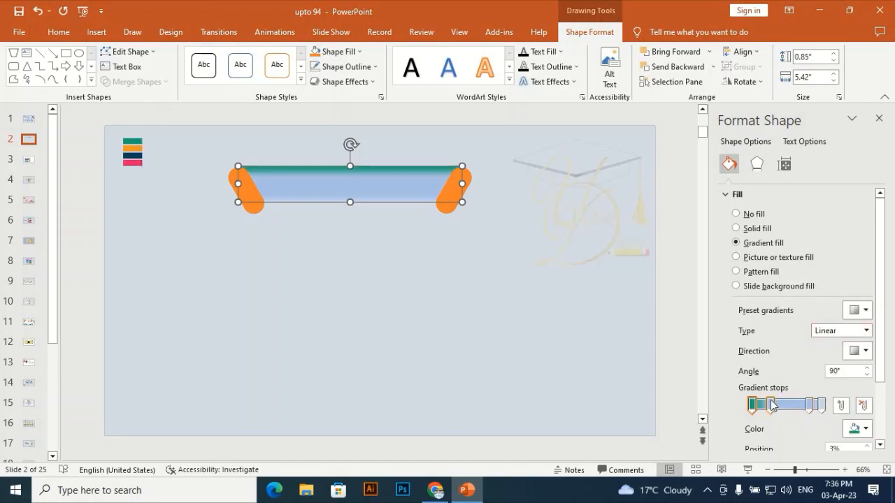
# Move the bar's second gradient stop to 19% and its third to 34%, coloring both the same green
pyautogui.moveTo(772, 404); pyautogui.dragTo(763, 405)
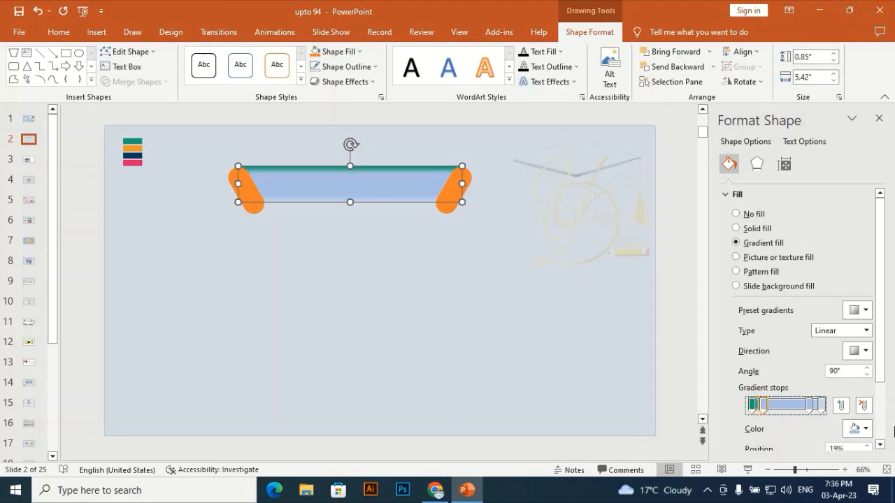
pyautogui.click(864, 435)
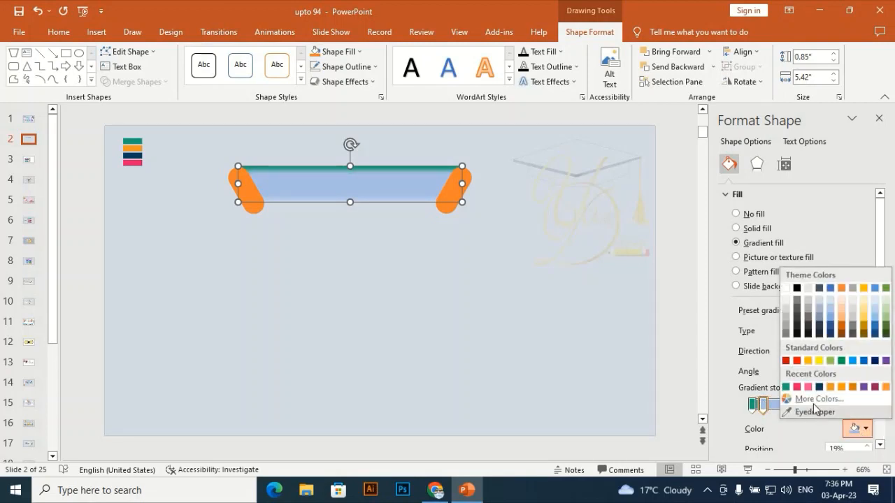
pyautogui.click(785, 388)
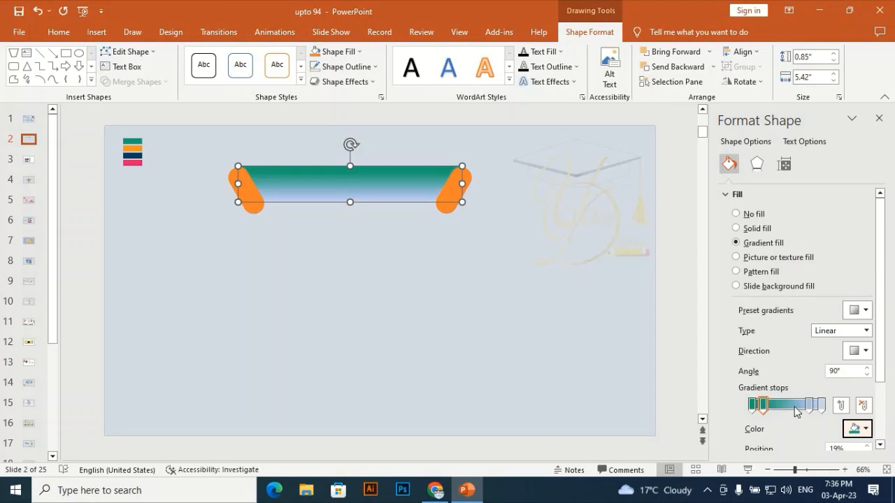
pyautogui.moveTo(810, 404); pyautogui.dragTo(778, 409)
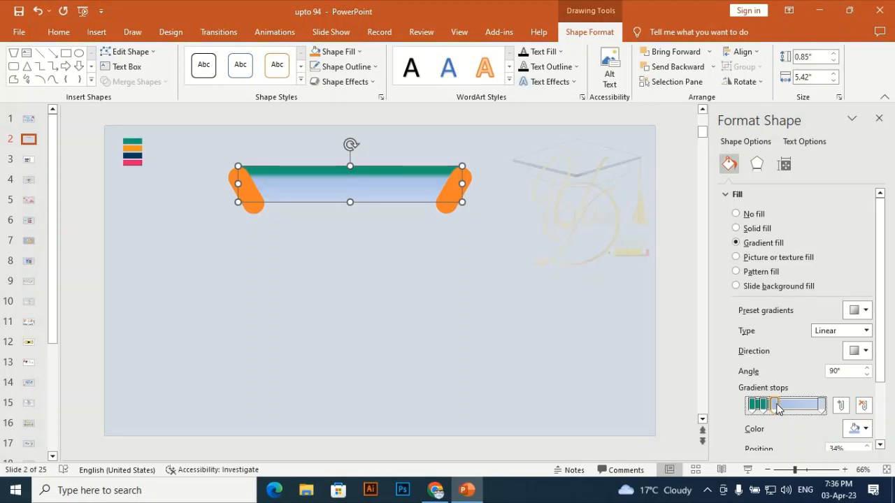
pyautogui.click(857, 428)
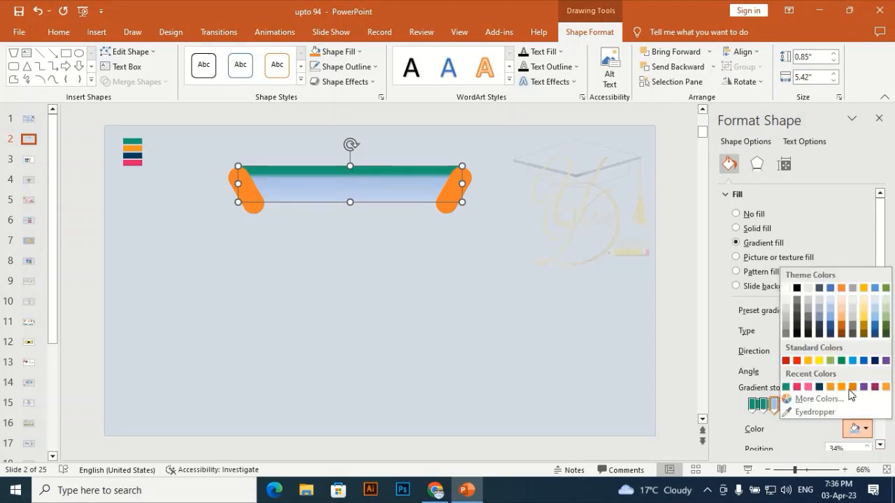
pyautogui.click(789, 388)
# Color the bar's last gradient stop at 100% with the same green
pyautogui.click(821, 409)
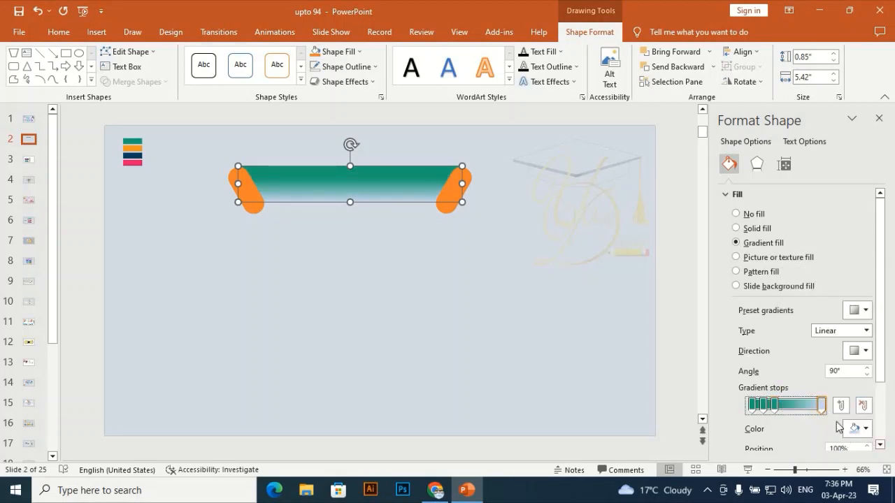
pyautogui.click(867, 429)
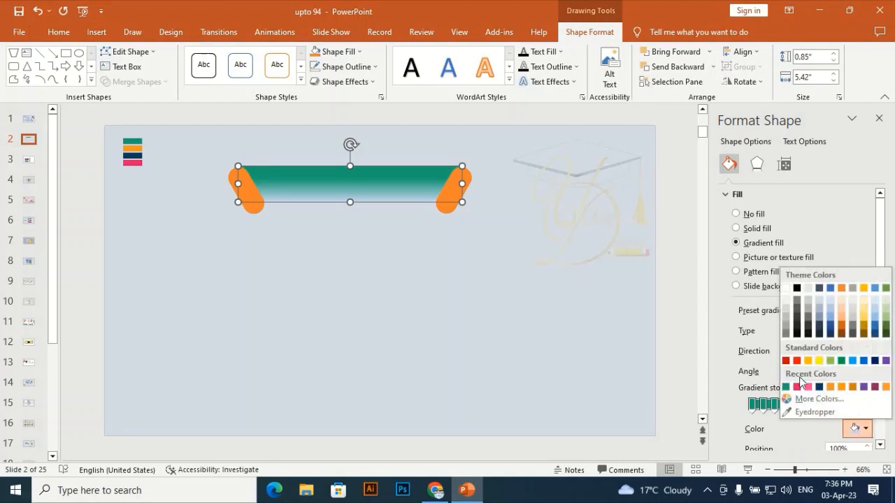
pyautogui.click(785, 388)
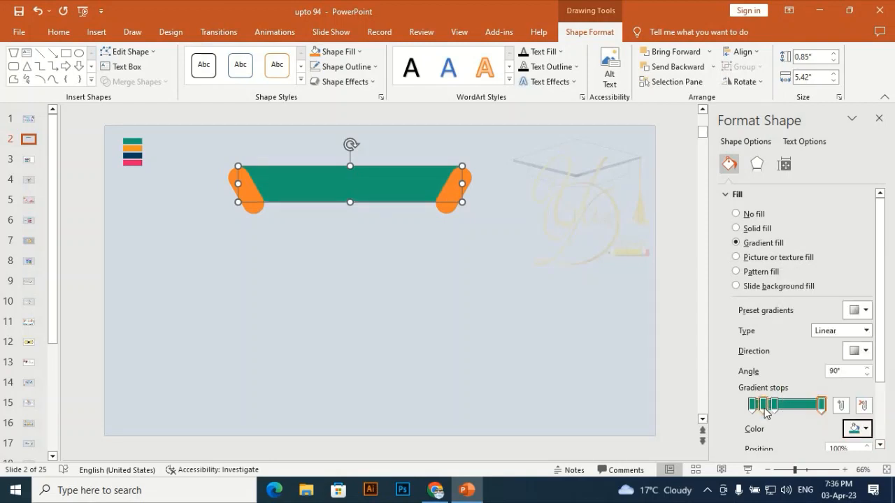
# Change the bar's 19% gradient stop to a lighter custom shade of the green as a highlight near the upper edge
pyautogui.click(867, 429)
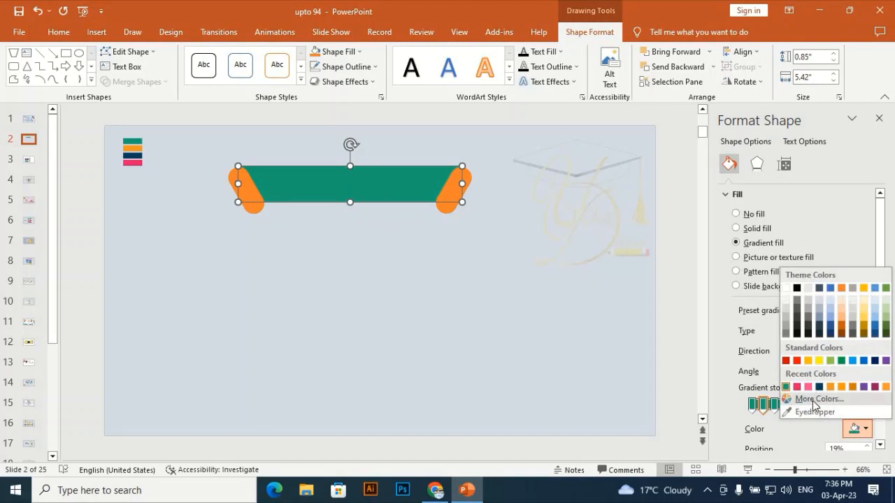
pyautogui.click(763, 405)
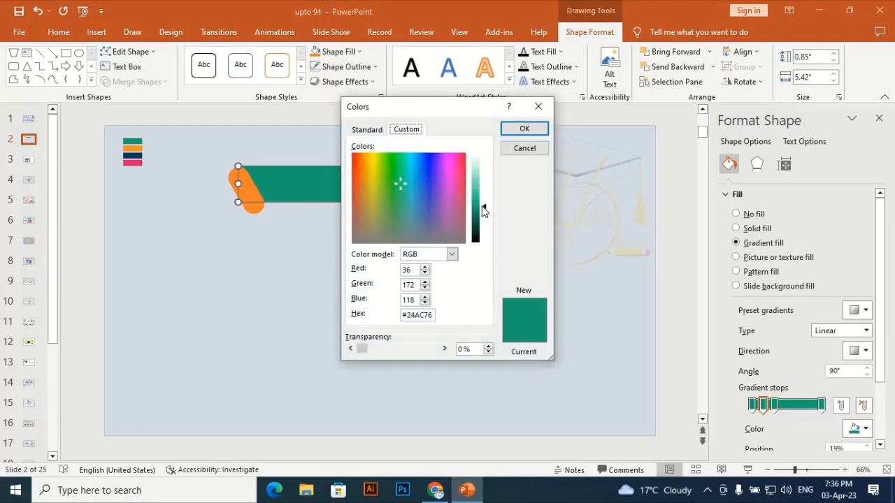
pyautogui.moveTo(482, 211); pyautogui.dragTo(480, 199)
pyautogui.click(523, 129)
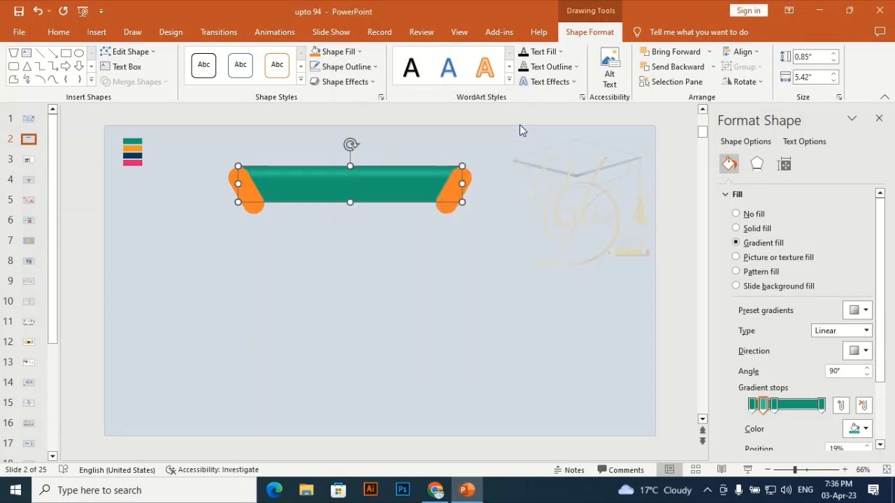
pyautogui.click(508, 231)
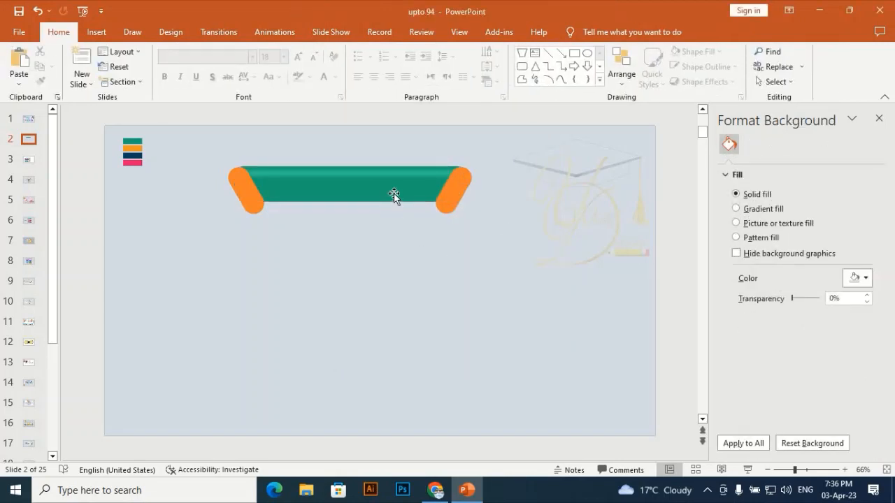
# Select both orange pills together and fill them with the recently used green of the bar
pyautogui.click(455, 198)
pyautogui.click(471, 267)
pyautogui.click(454, 187)
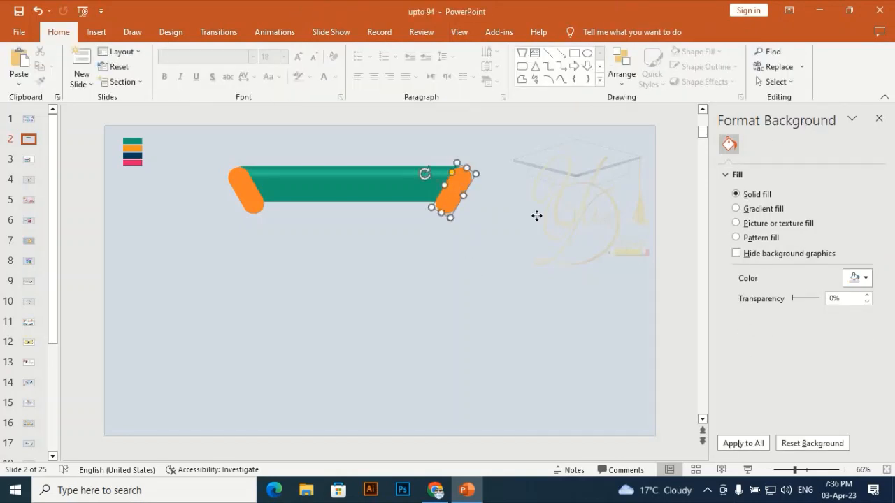
pyautogui.keyDown('shift'); pyautogui.click(250, 201); pyautogui.keyUp('shift')
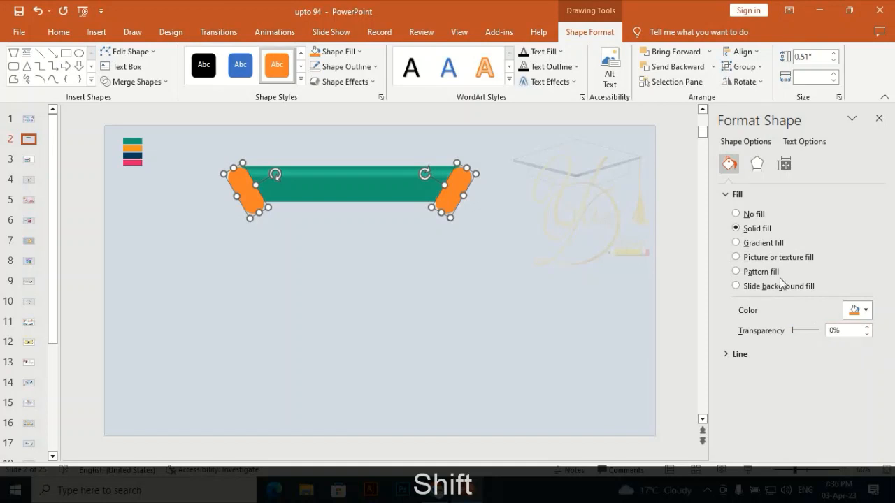
pyautogui.click(338, 51)
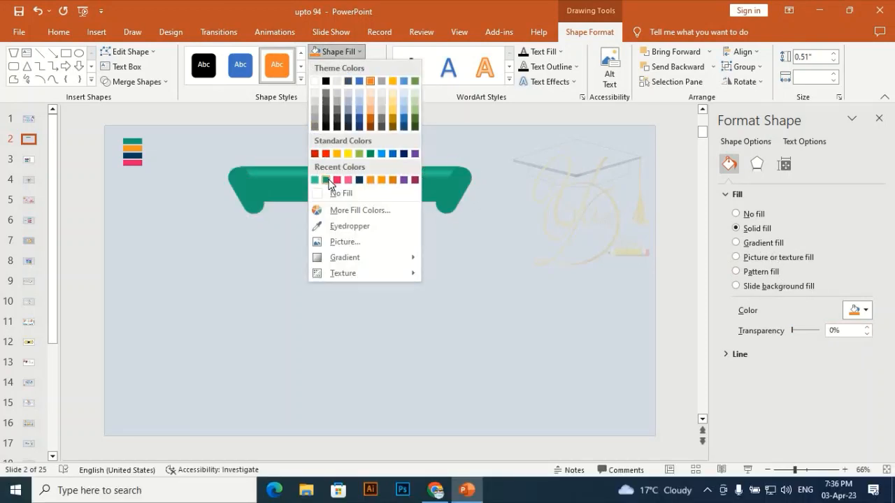
pyautogui.click(327, 180)
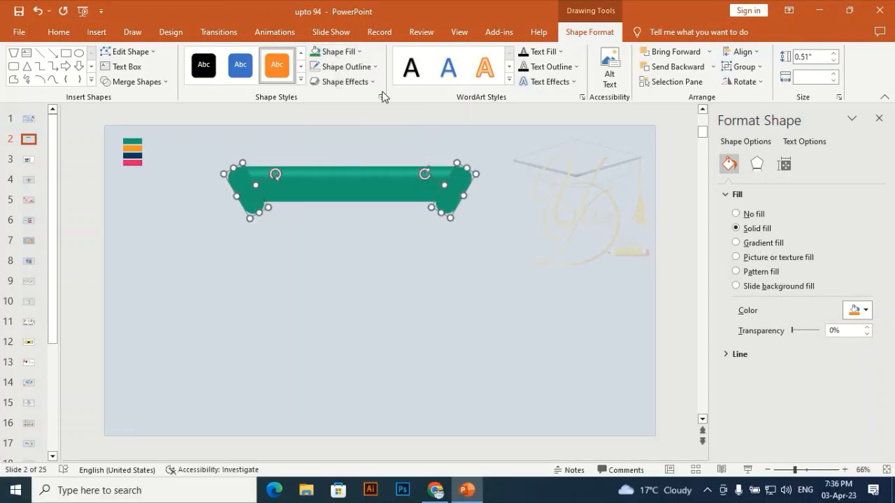
# Fill both pill ends of the banner with the darker custom green #146242
pyautogui.click(340, 51)
pyautogui.click(377, 211)
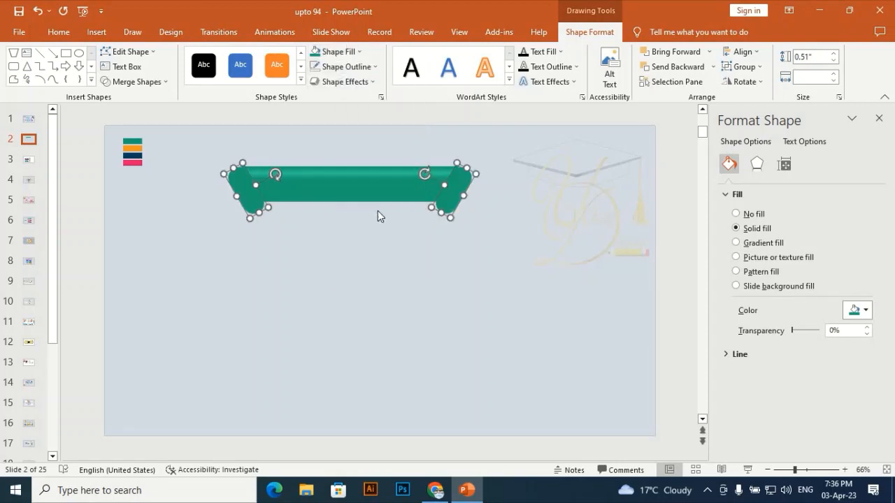
pyautogui.moveTo(485, 207); pyautogui.dragTo(483, 229)
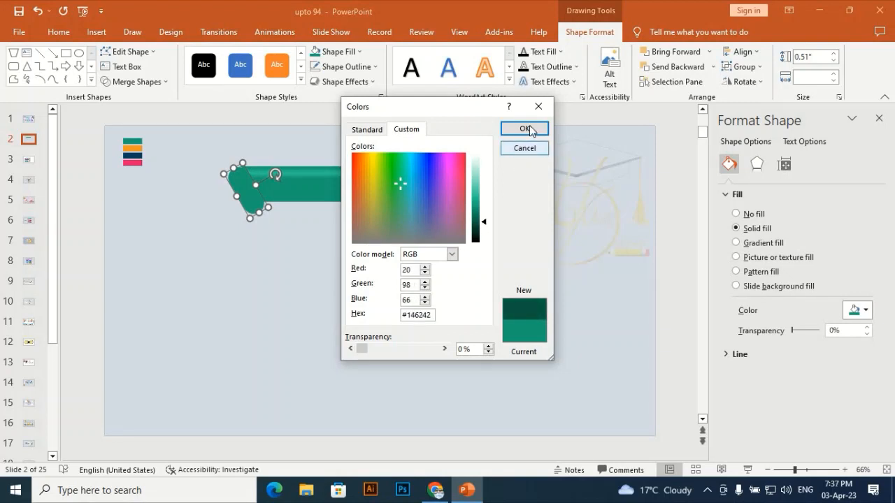
pyautogui.click(524, 128)
pyautogui.click(535, 244)
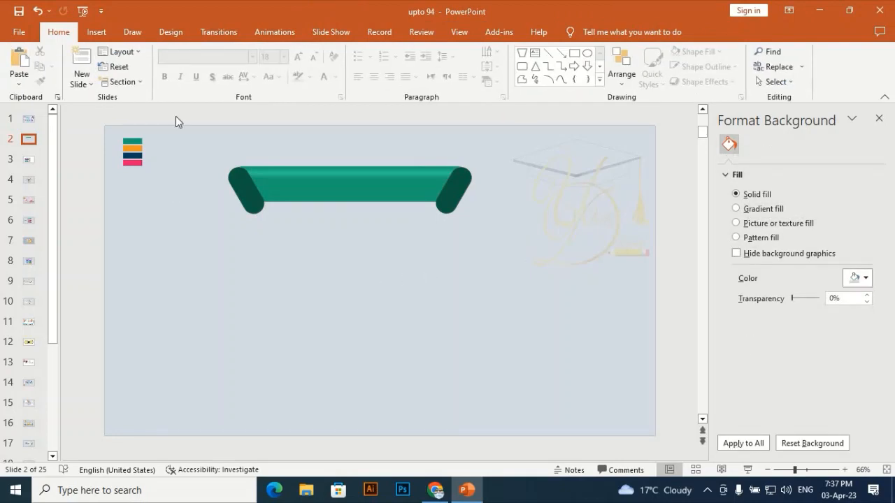
# Draw a rectangle about 6.92" wide and 1.02" high and place it over the banner, just below its upper edge
pyautogui.click(96, 33)
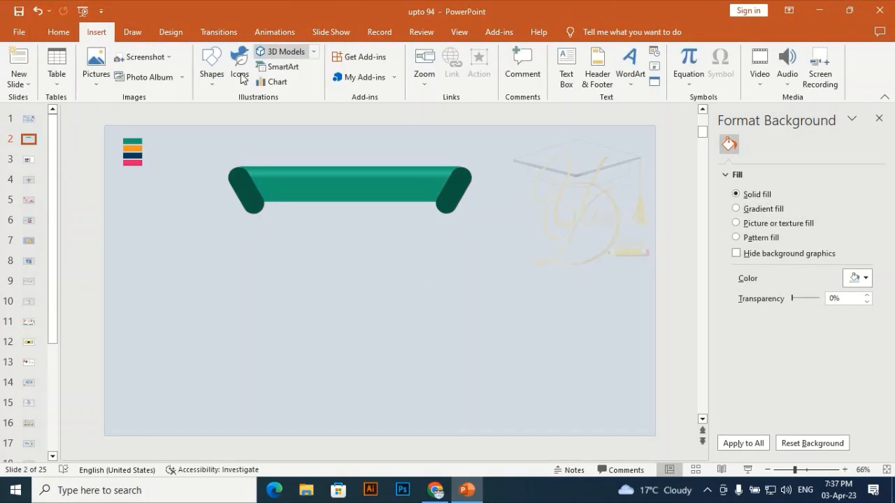
pyautogui.click(221, 68)
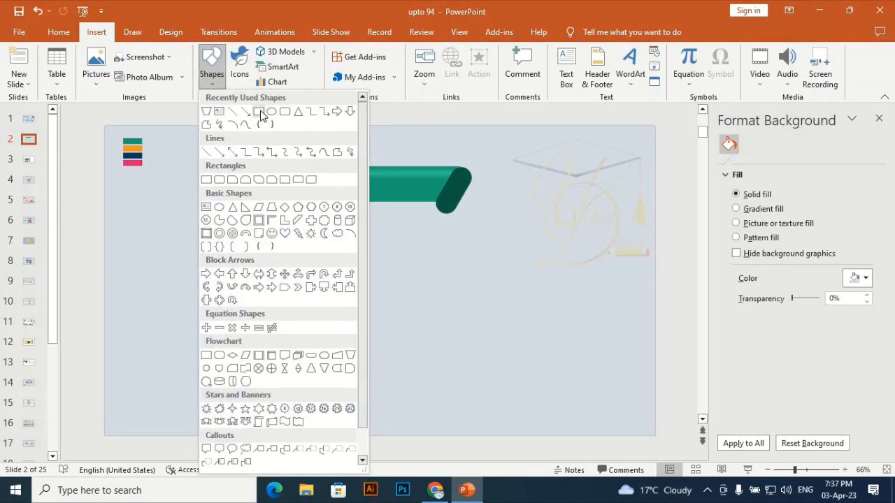
pyautogui.click(298, 179)
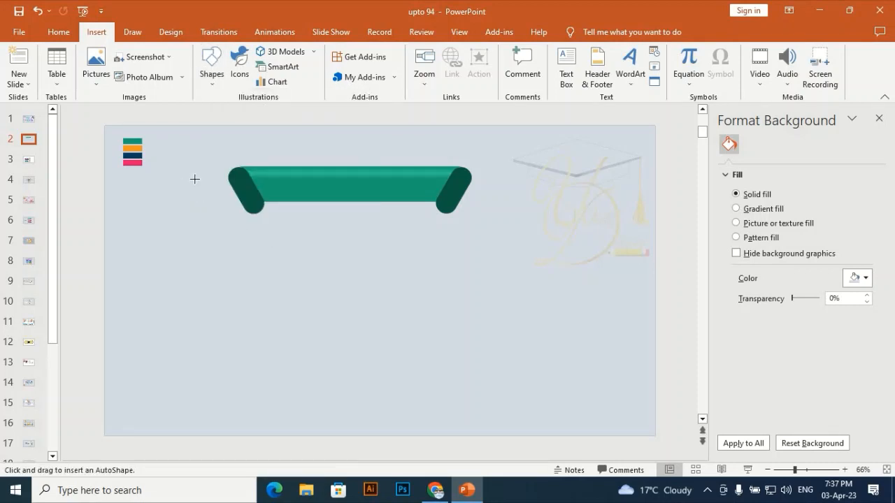
pyautogui.moveTo(195, 179); pyautogui.dragTo(481, 222)
pyautogui.moveTo(373, 208)
pyautogui.mouseDown()
pyautogui.moveTo(393, 216)
pyautogui.moveTo(389, 201)
pyautogui.mouseUp()
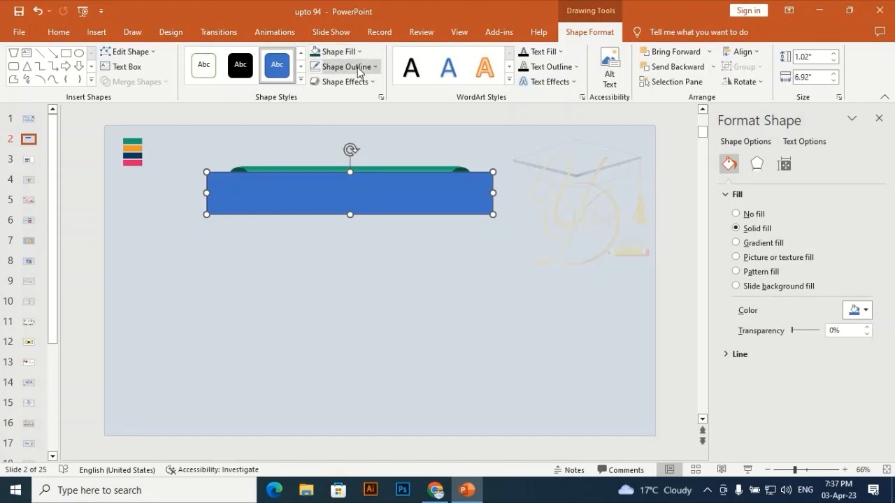
# Fill the blue rectangle with the slide's background color sampled by the Eyedropper and remove its outline
pyautogui.click(358, 68)
pyautogui.click(350, 242)
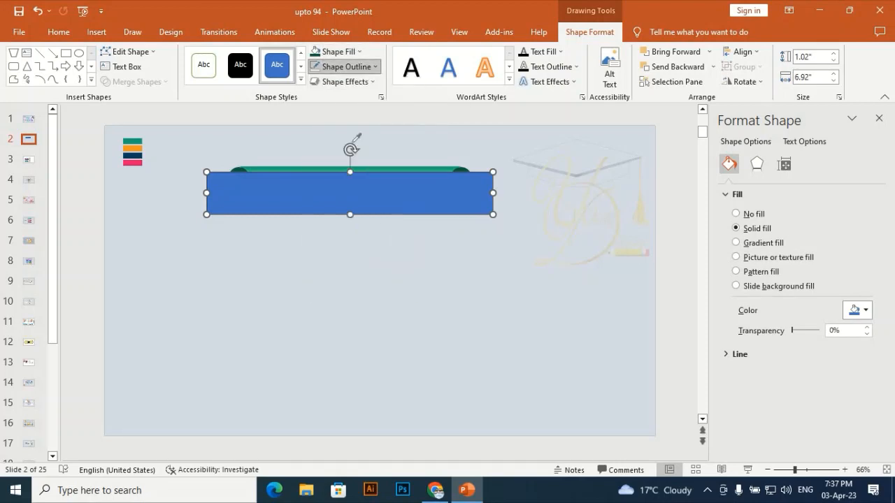
pyautogui.click(351, 52)
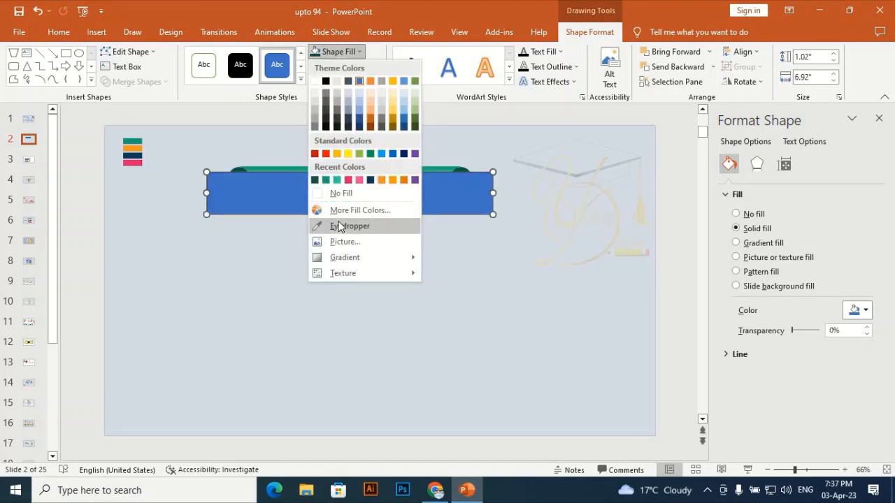
pyautogui.click(453, 270)
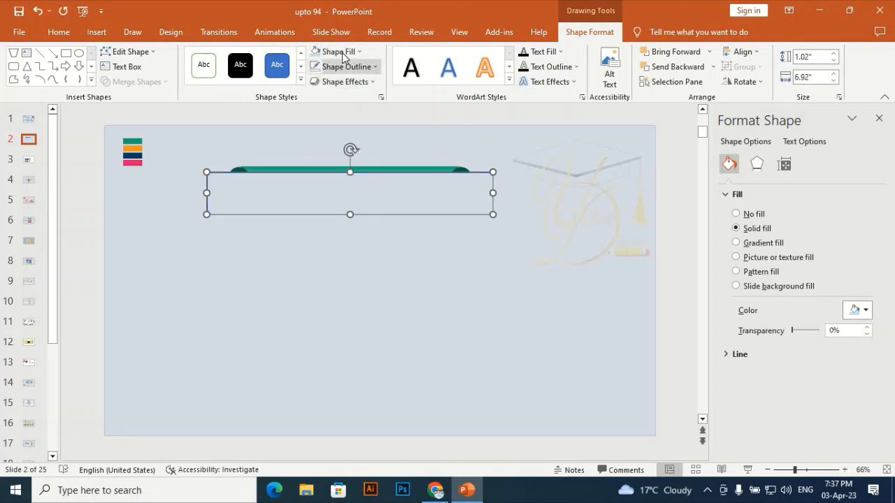
pyautogui.click(347, 70)
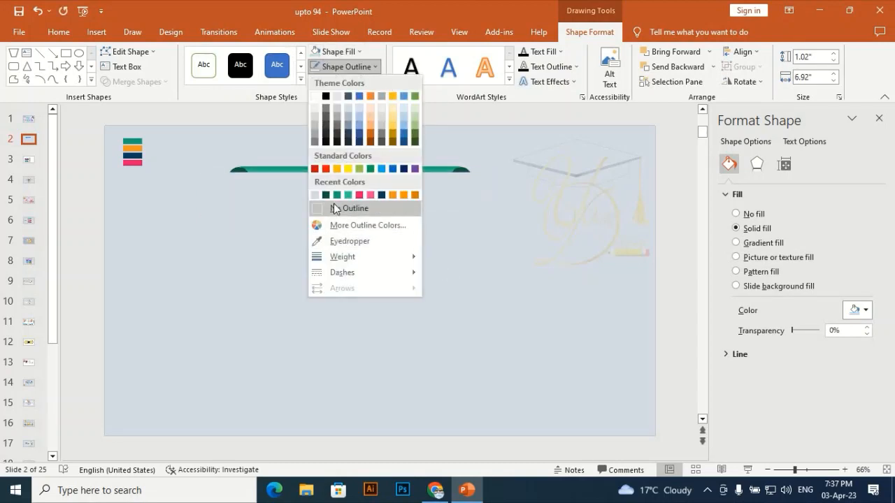
pyautogui.click(334, 208)
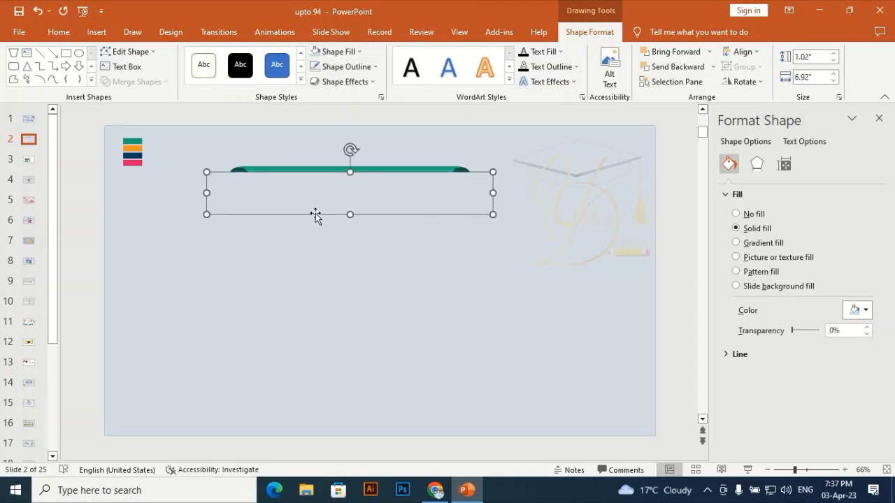
# Draw a flat oval about 6.48" wide and 0.33" high, centered along the cover rectangle's upper edge
pyautogui.click(97, 32)
pyautogui.click(217, 67)
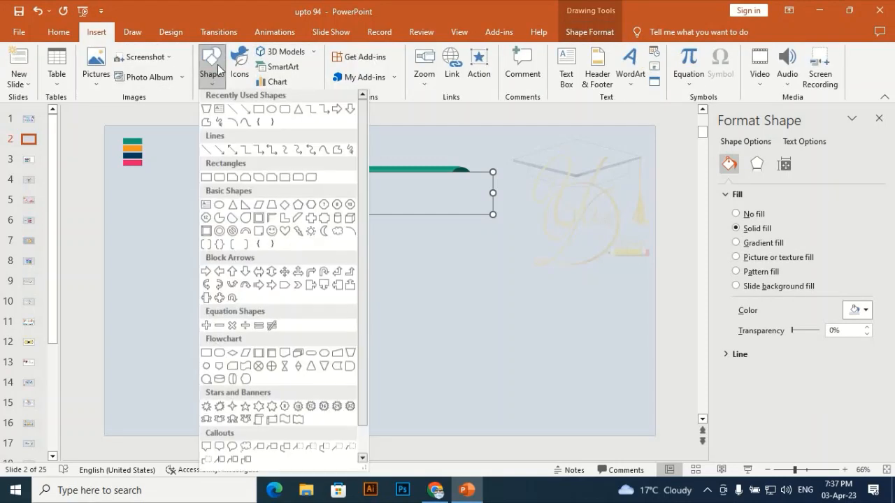
pyautogui.click(271, 110)
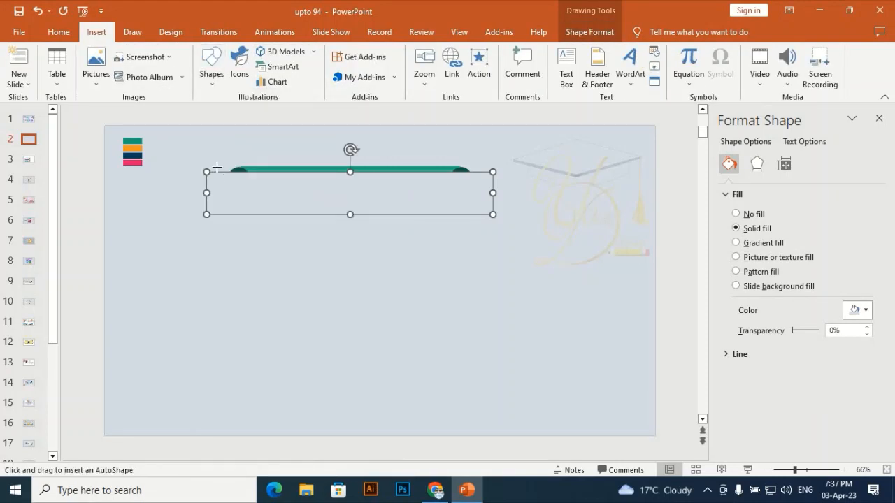
pyautogui.moveTo(226, 172); pyautogui.dragTo(492, 175)
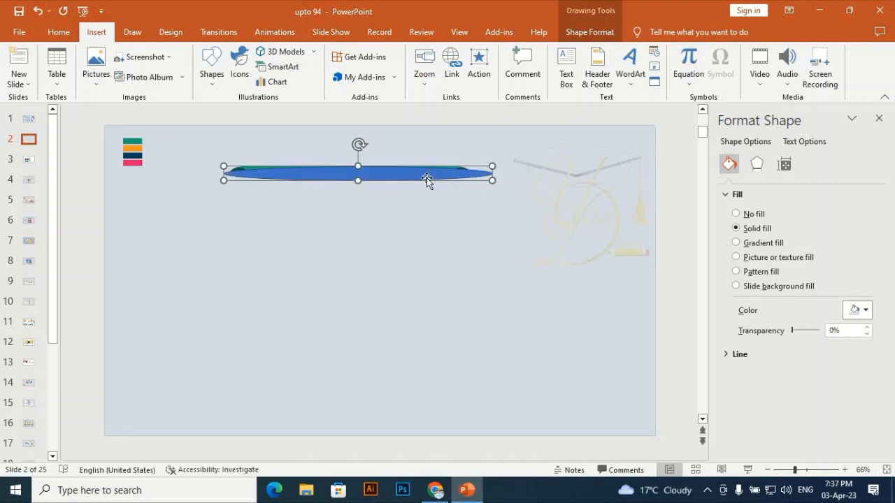
pyautogui.moveTo(417, 181)
pyautogui.mouseDown()
pyautogui.moveTo(400, 179)
pyautogui.moveTo(411, 181)
pyautogui.mouseUp()
# Remove the flat oval's outline and fill it with dark gray
pyautogui.click(407, 206)
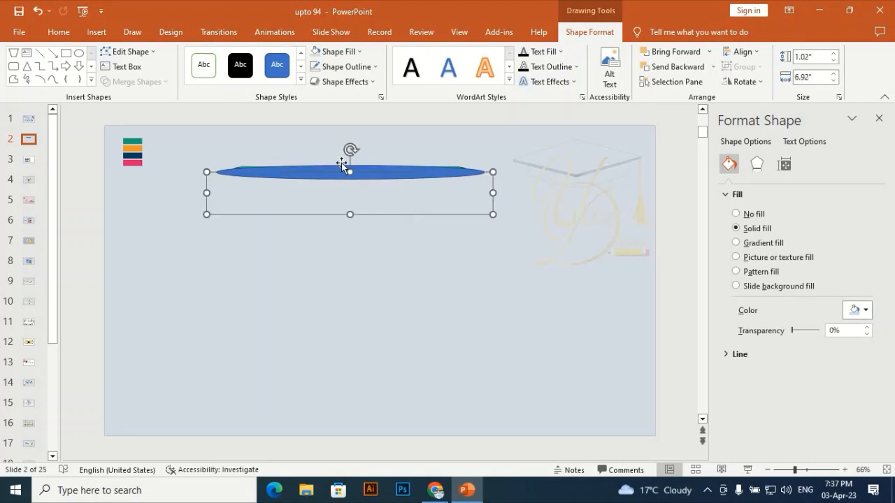
pyautogui.click(316, 170)
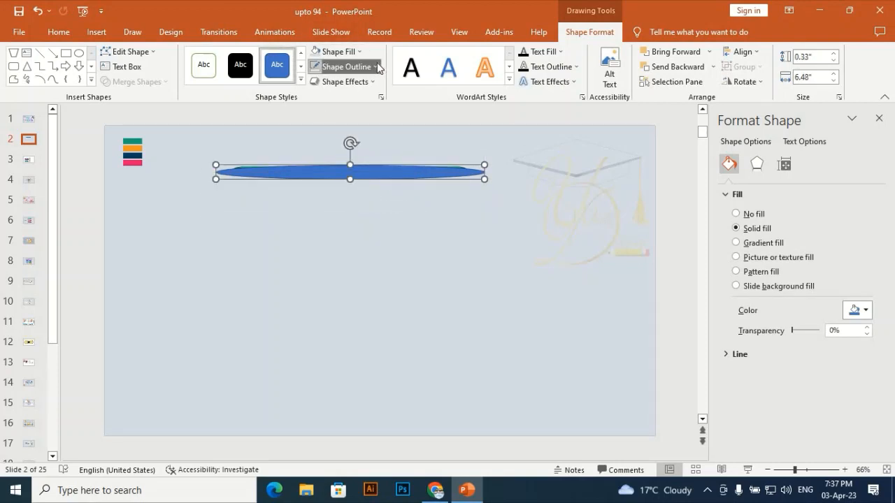
pyautogui.click(350, 66)
pyautogui.click(332, 209)
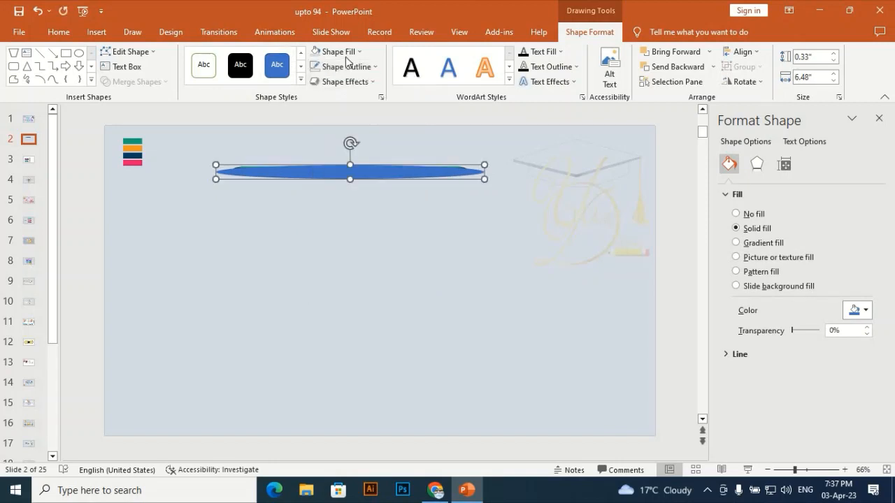
pyautogui.click(351, 51)
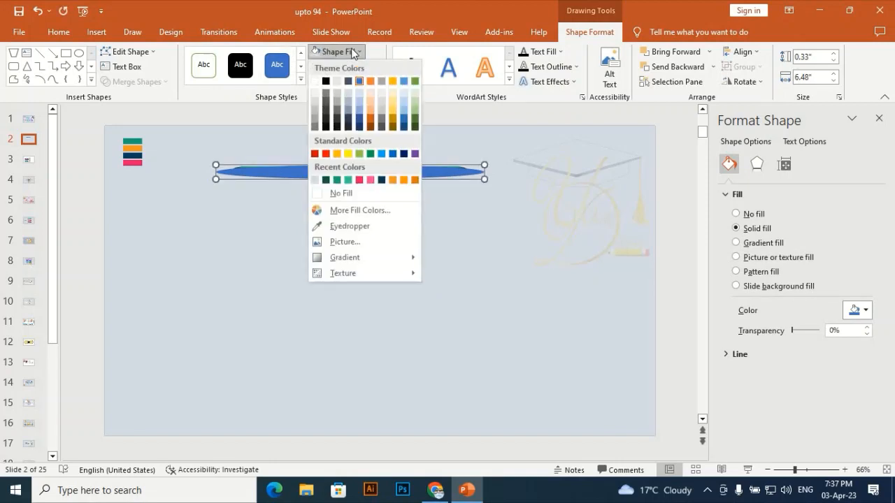
pyautogui.click(325, 97)
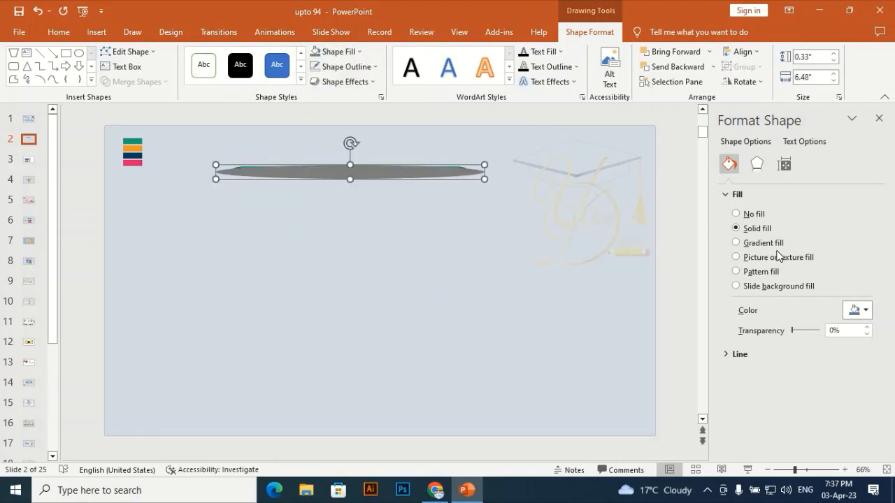
# Apply soft edges of 11 pt to the gray oval
pyautogui.click(756, 164)
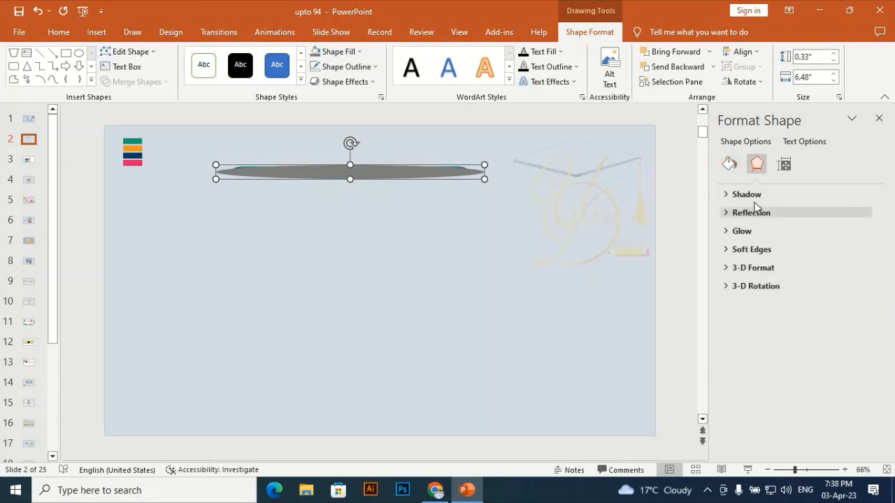
pyautogui.click(752, 249)
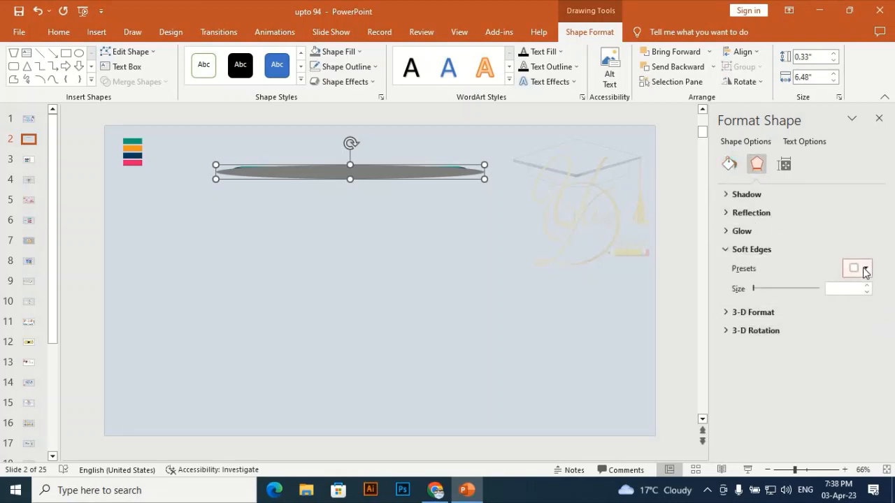
pyautogui.click(858, 268)
pyautogui.click(851, 347)
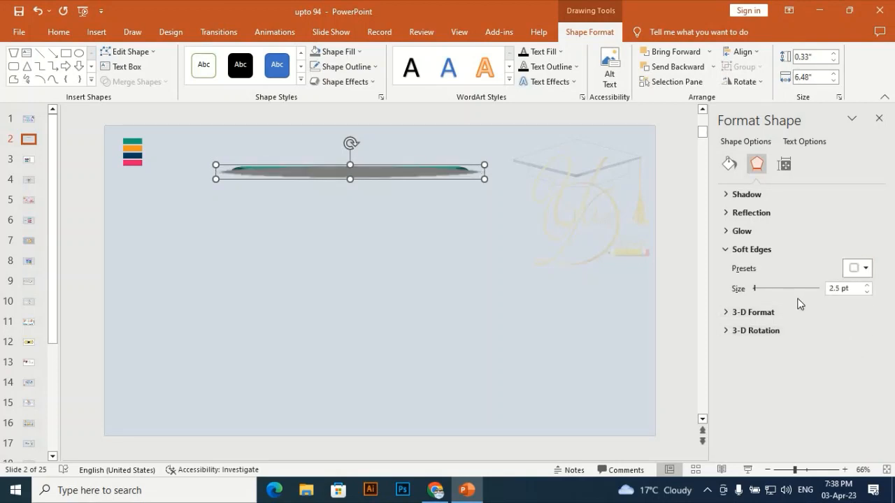
pyautogui.moveTo(754, 288); pyautogui.dragTo(758, 289)
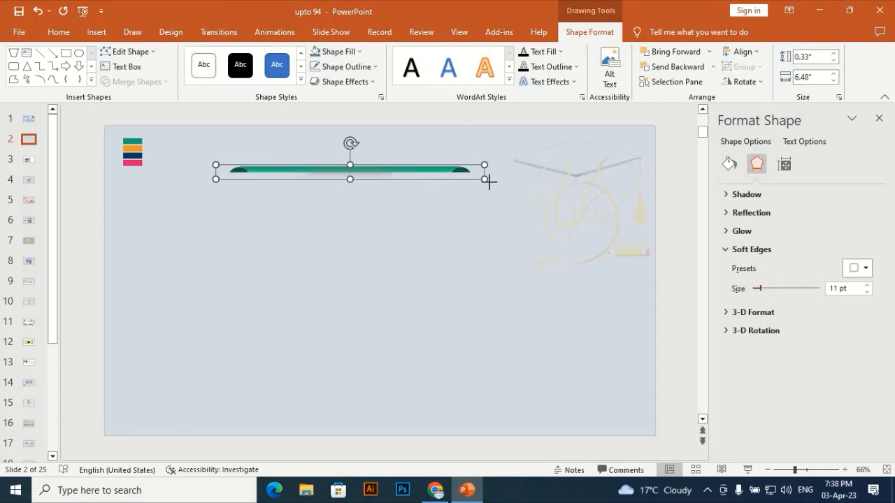
# Enlarge the soft gray oval to about 9.54" wide and 0.59" high and set its fill transparency to 24%
pyautogui.moveTo(488, 182); pyautogui.dragTo(543, 184)
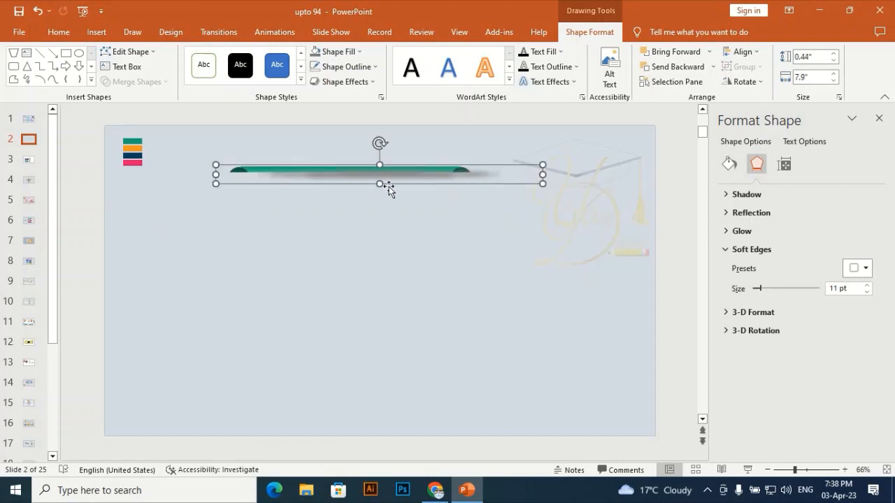
pyautogui.moveTo(212, 175); pyautogui.dragTo(148, 174)
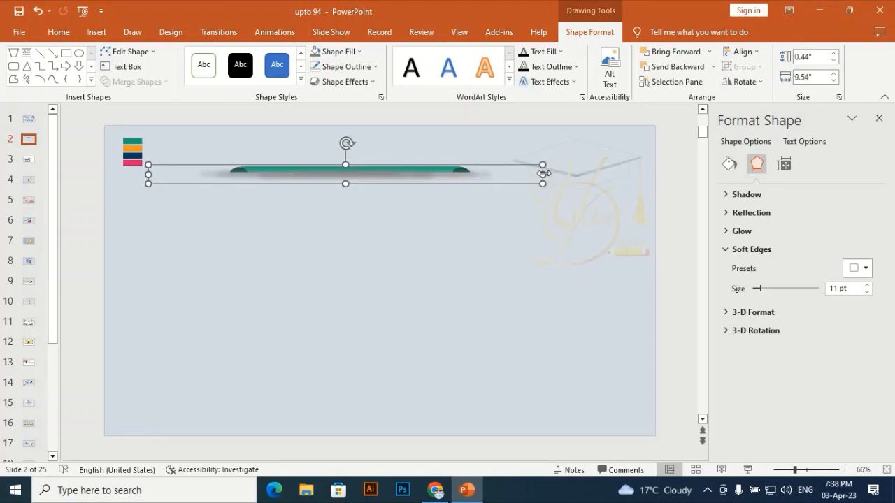
pyautogui.moveTo(344, 165); pyautogui.dragTo(344, 160)
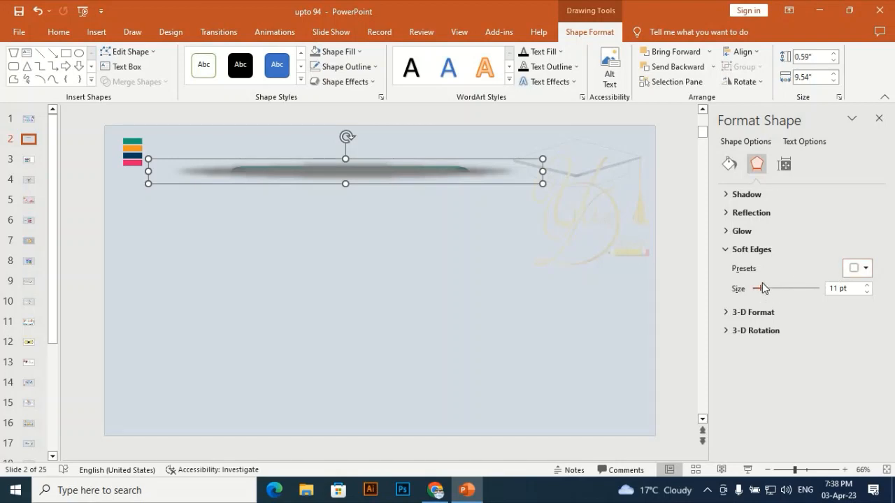
pyautogui.click(727, 163)
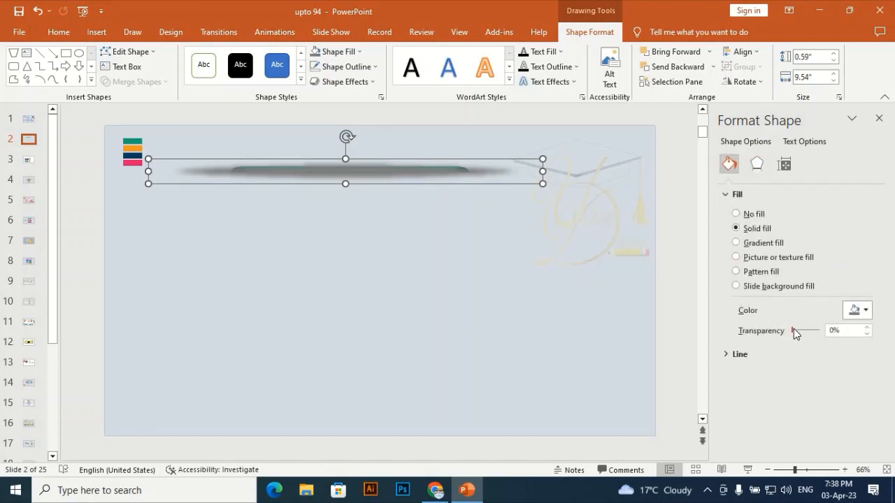
pyautogui.click(796, 330)
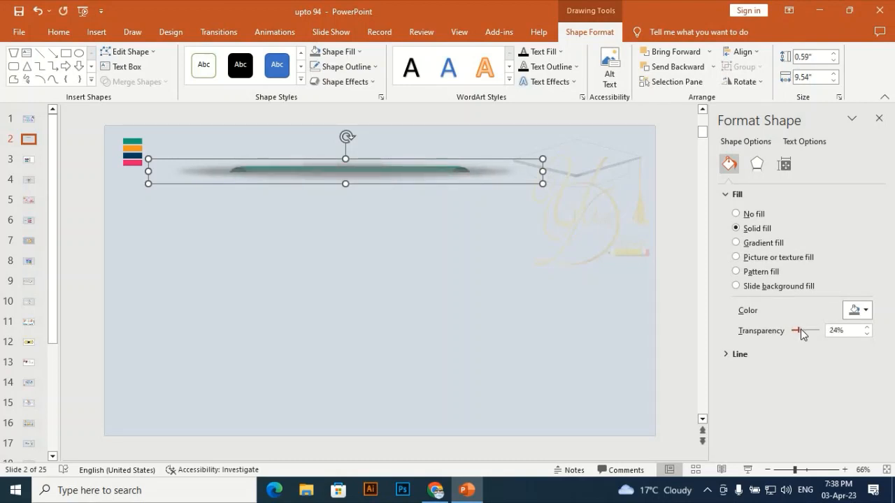
# Widen the background-colored cover rectangle on both sides to about 8.61"
pyautogui.click(387, 203)
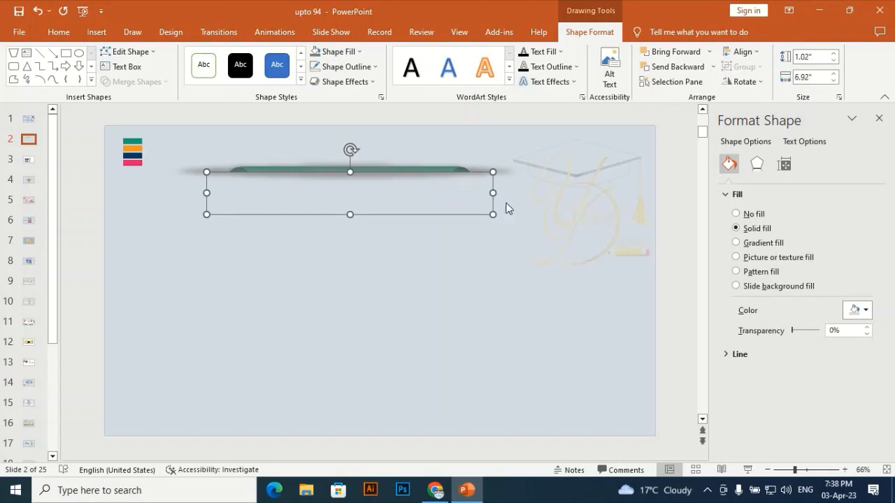
pyautogui.moveTo(493, 193); pyautogui.dragTo(521, 197)
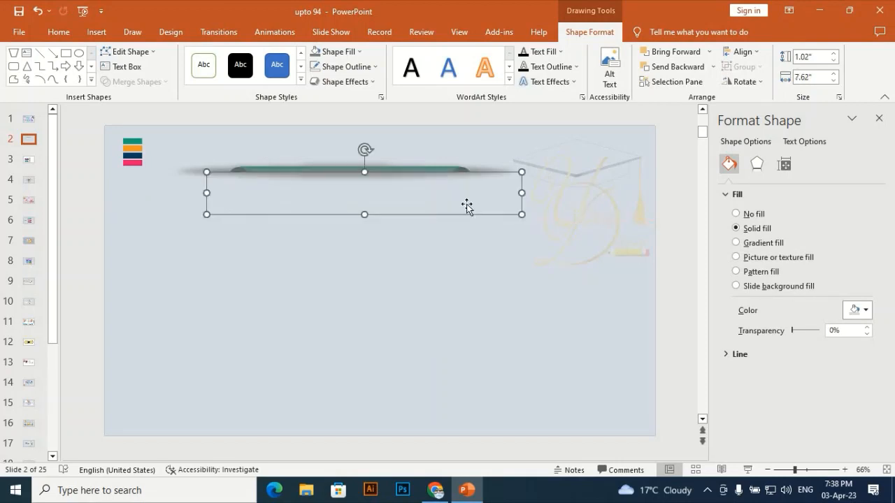
pyautogui.moveTo(198, 196); pyautogui.dragTo(190, 197)
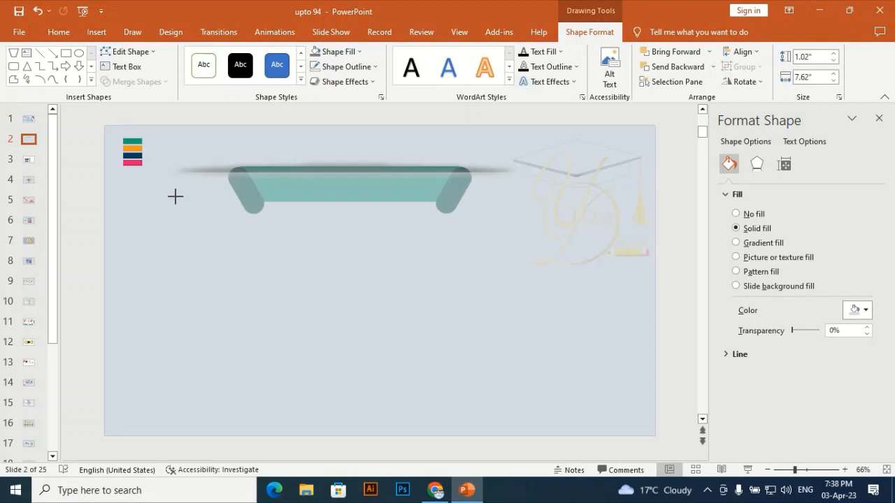
pyautogui.moveTo(166, 197); pyautogui.dragTo(165, 196)
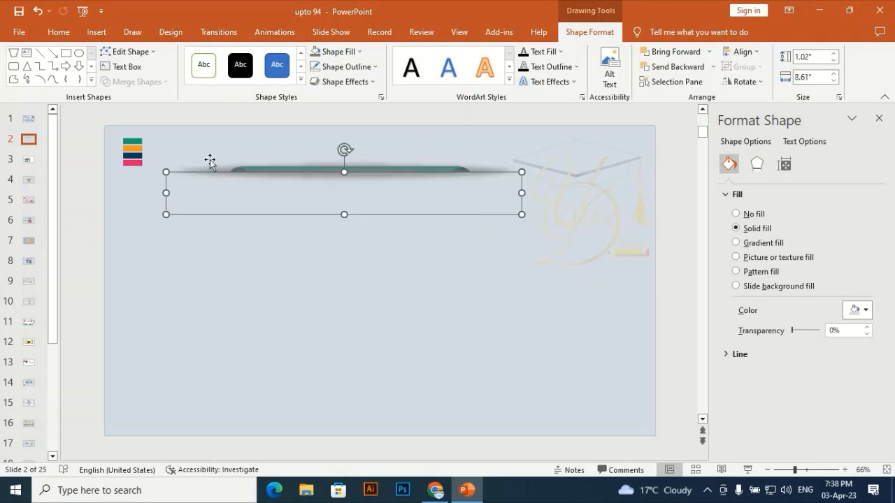
# Narrow the soft shadow oval from both sides to about 8.08" wide, keeping it centered on the banner
pyautogui.click(224, 171)
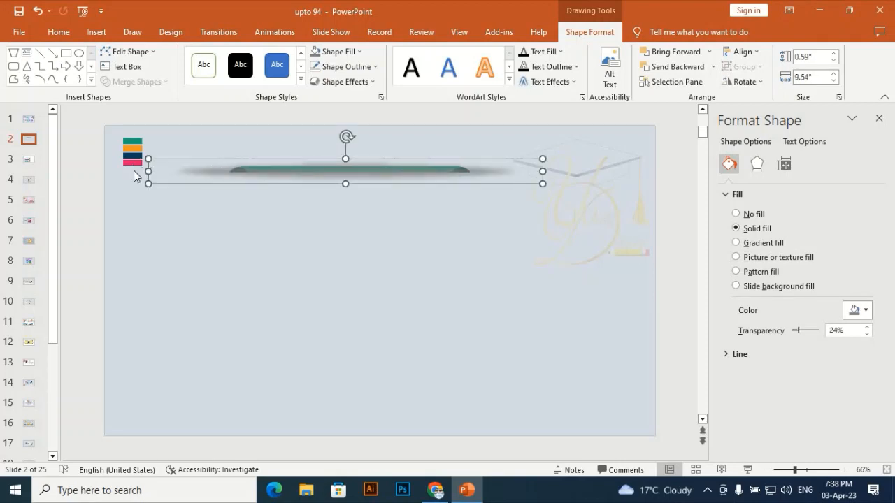
pyautogui.moveTo(152, 171); pyautogui.dragTo(179, 171)
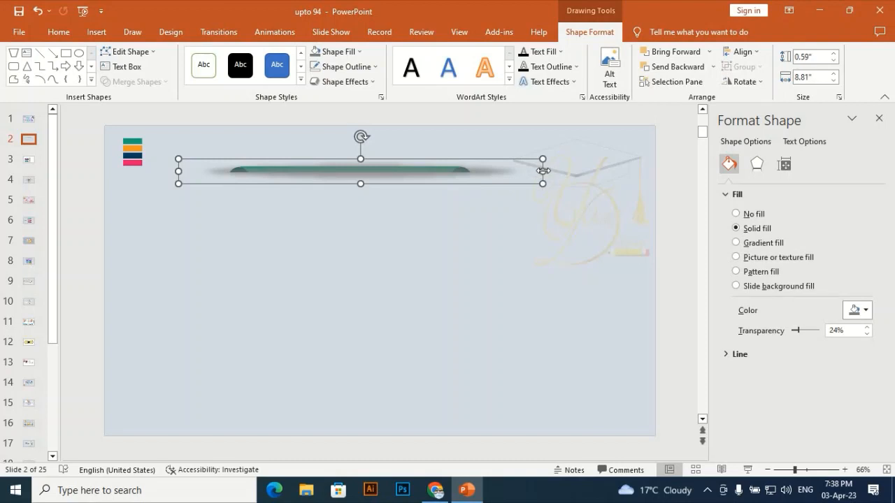
pyautogui.moveTo(542, 171); pyautogui.dragTo(513, 174)
pyautogui.click(540, 216)
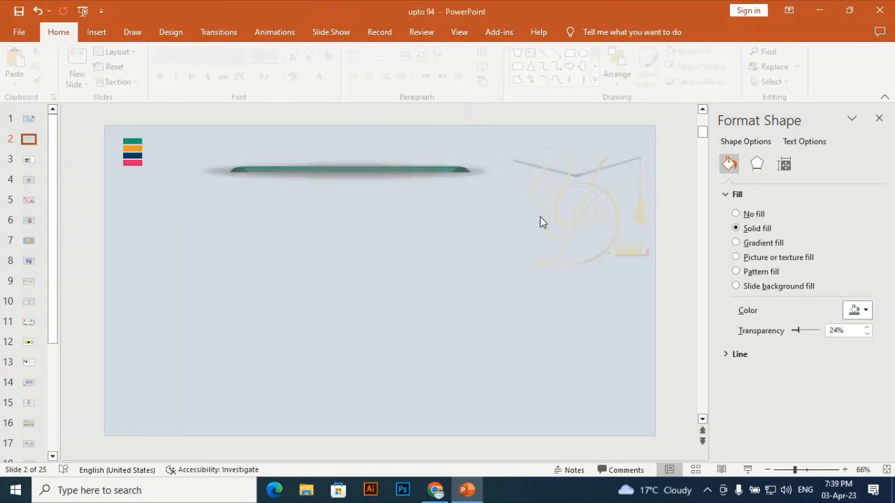
pyautogui.click(410, 175)
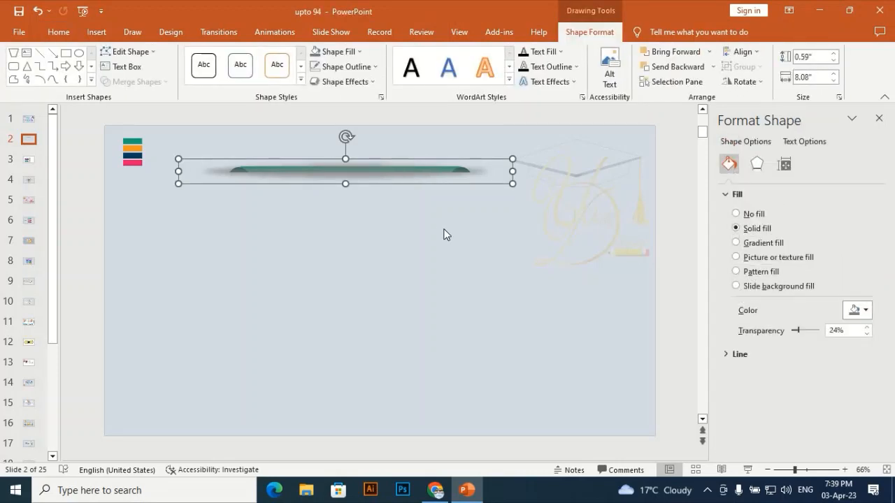